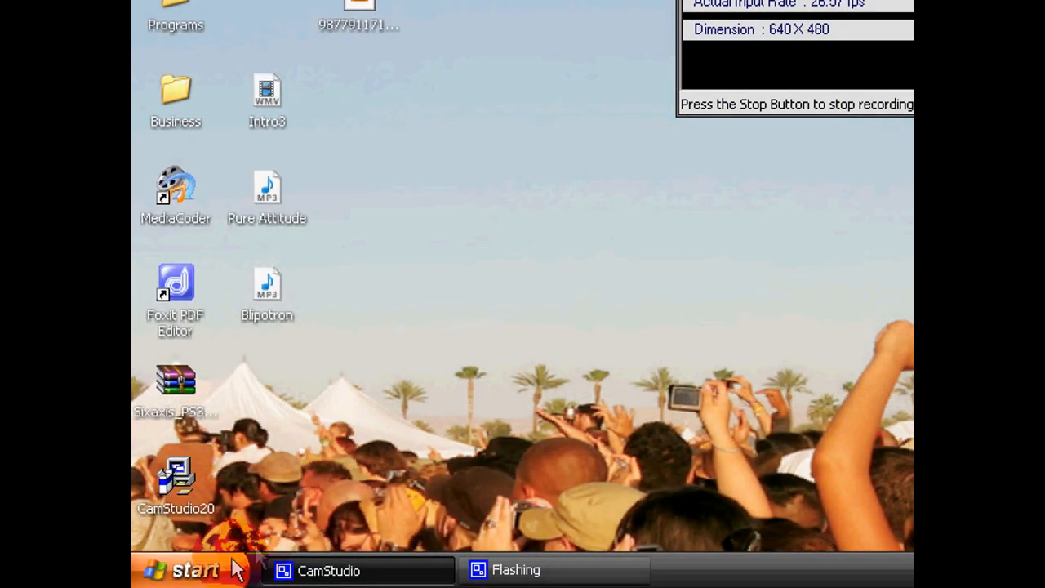
# Navigate from My Documents through My Videos, Tech updates and WIP into the Tutorial folder
pyautogui.click(196, 571)
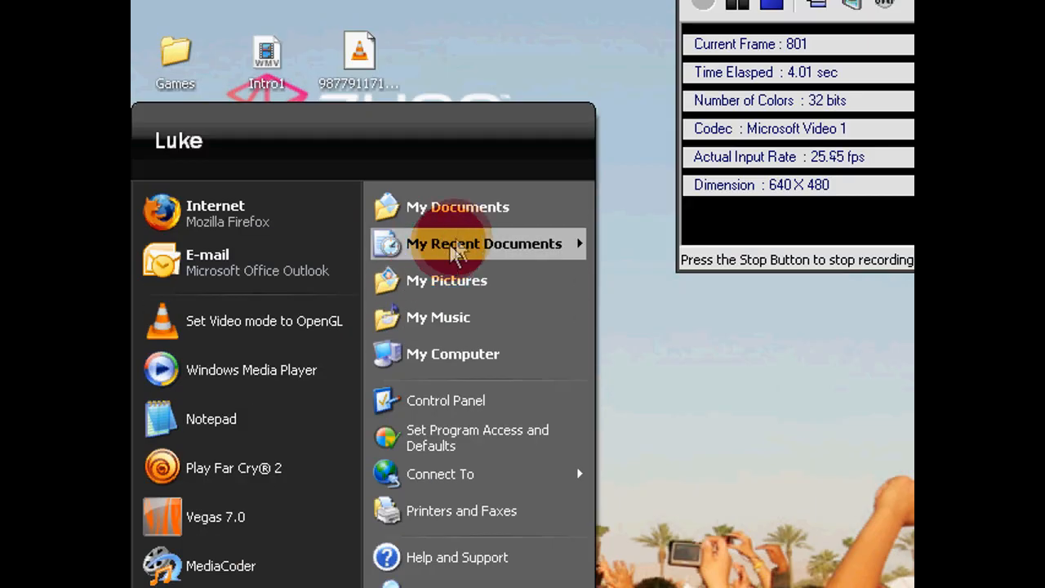
pyautogui.click(464, 214)
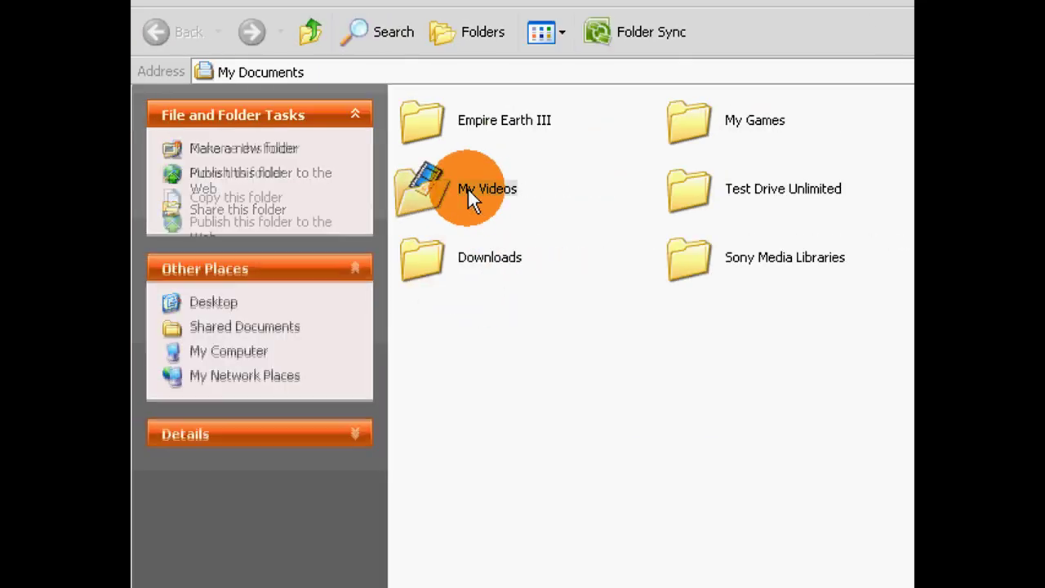
pyautogui.doubleClick(468, 196)
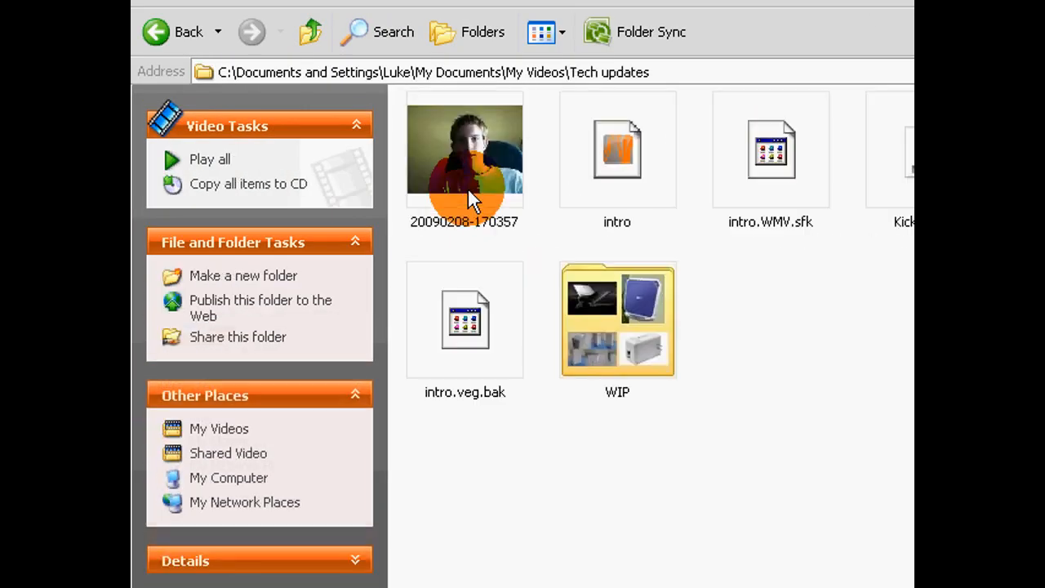
pyautogui.doubleClick(624, 325)
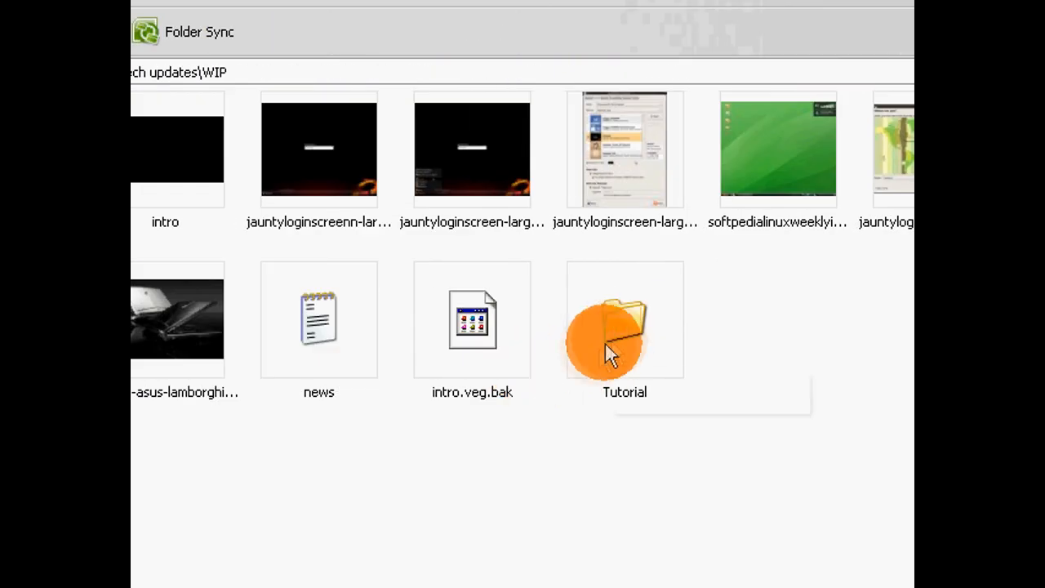
pyautogui.doubleClick(613, 342)
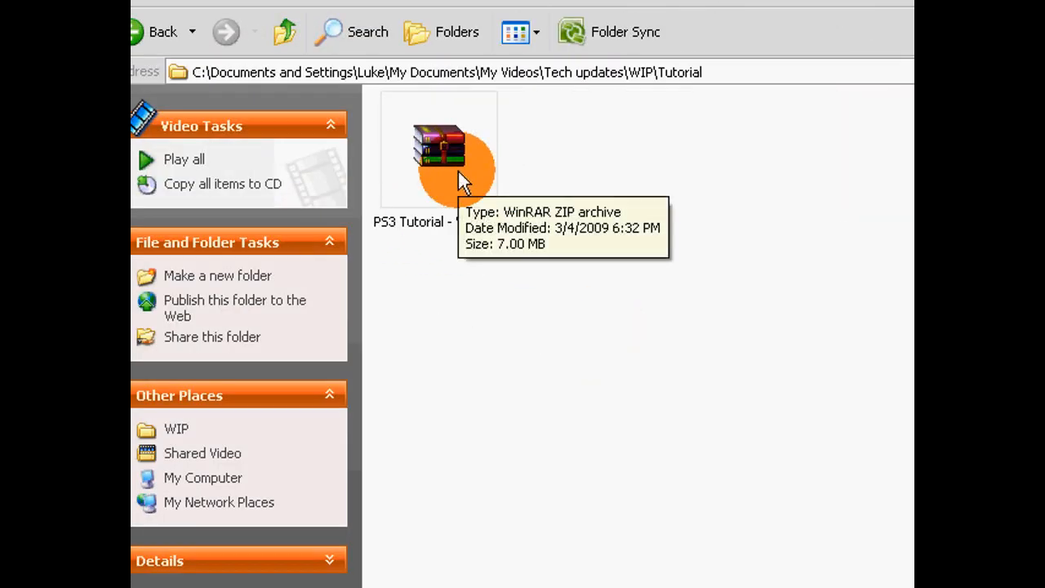
# Extract the PS3 Tutorial - Wireless archive to its own folder and enter it
pyautogui.click(458, 170)
pyautogui.rightClick(458, 169)
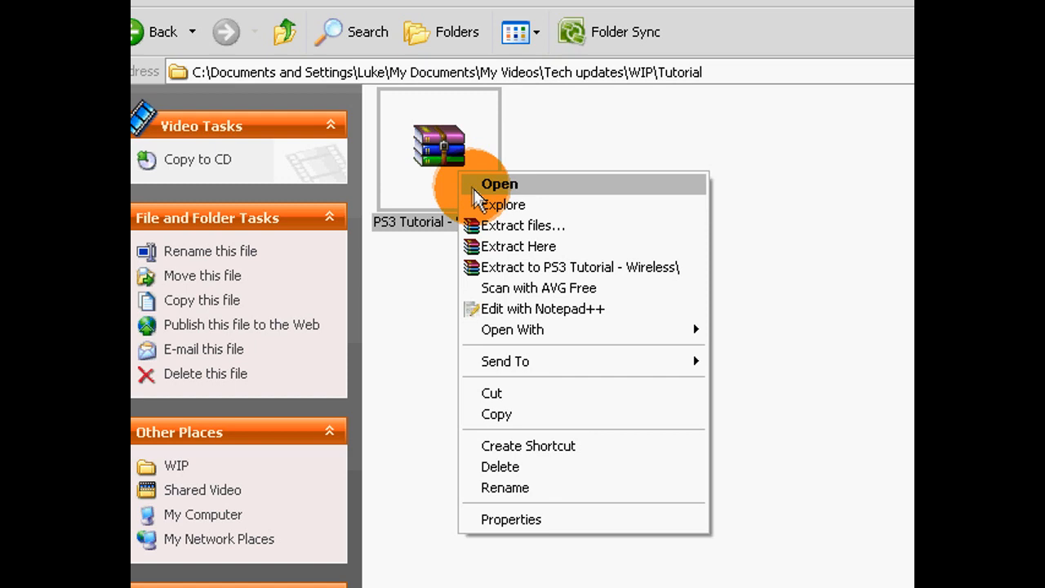
pyautogui.click(554, 263)
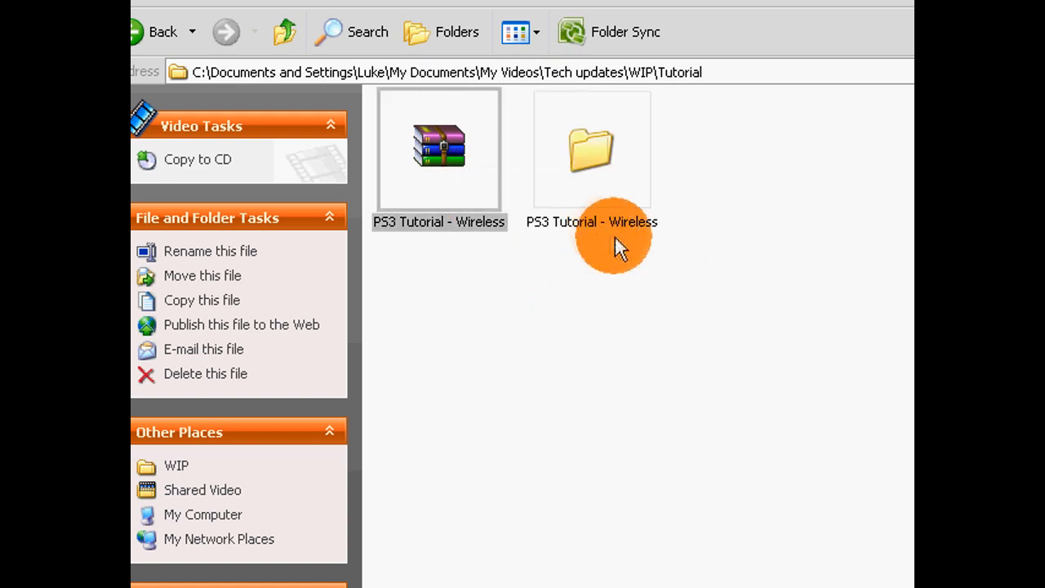
pyautogui.click(708, 229)
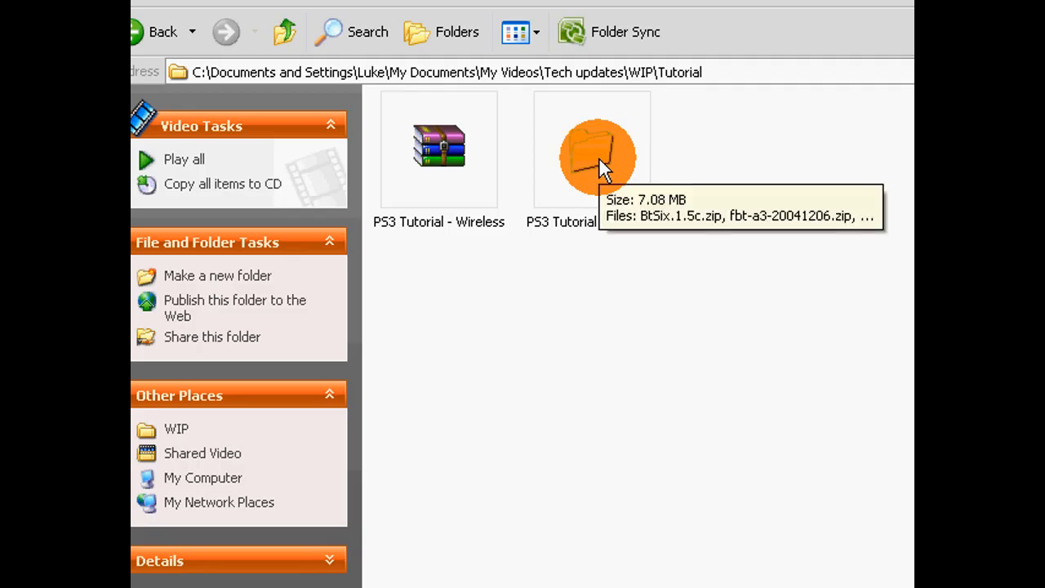
pyautogui.doubleClick(598, 157)
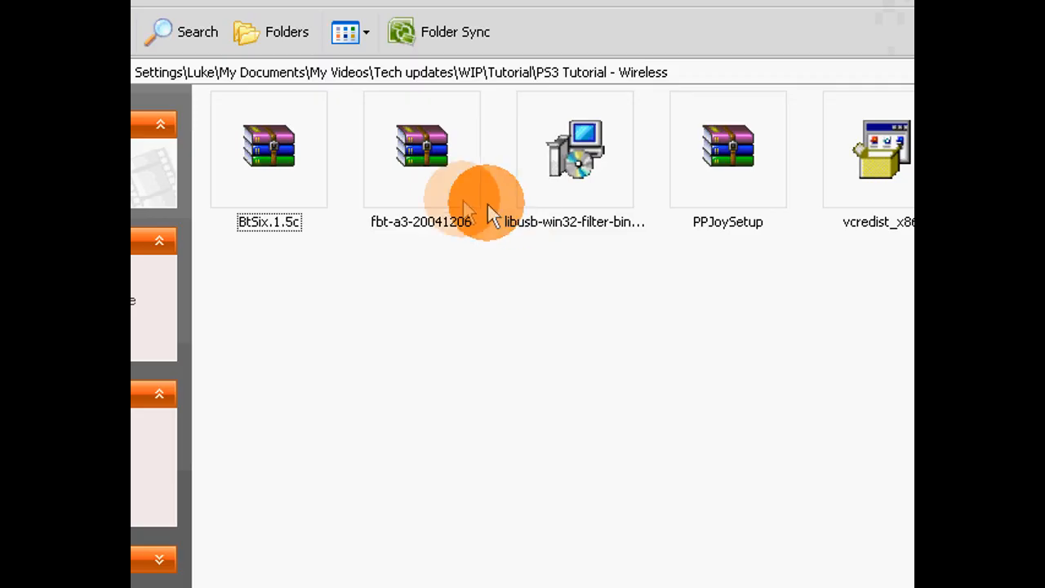
# Extract the BtSix.1.5c, fbt-a3-20041206 and PPJoySetup archives each to a separate folder
pyautogui.click(500, 158)
pyautogui.keyDown('ctrl'); pyautogui.click(647, 160); pyautogui.keyUp('ctrl')
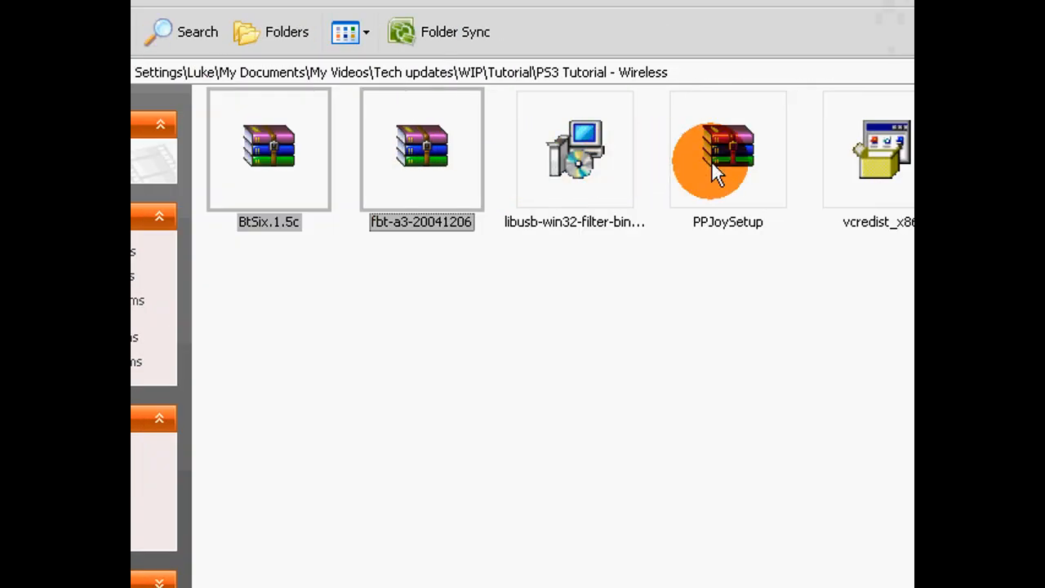
pyautogui.keyDown('ctrl'); pyautogui.click(711, 172); pyautogui.keyUp('ctrl')
pyautogui.rightClick(530, 173)
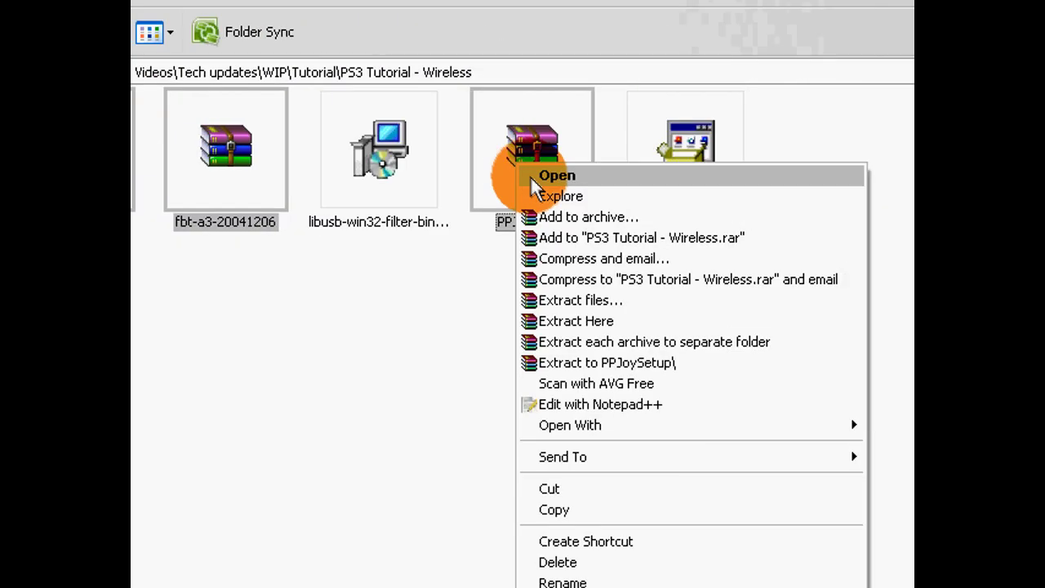
pyautogui.click(637, 343)
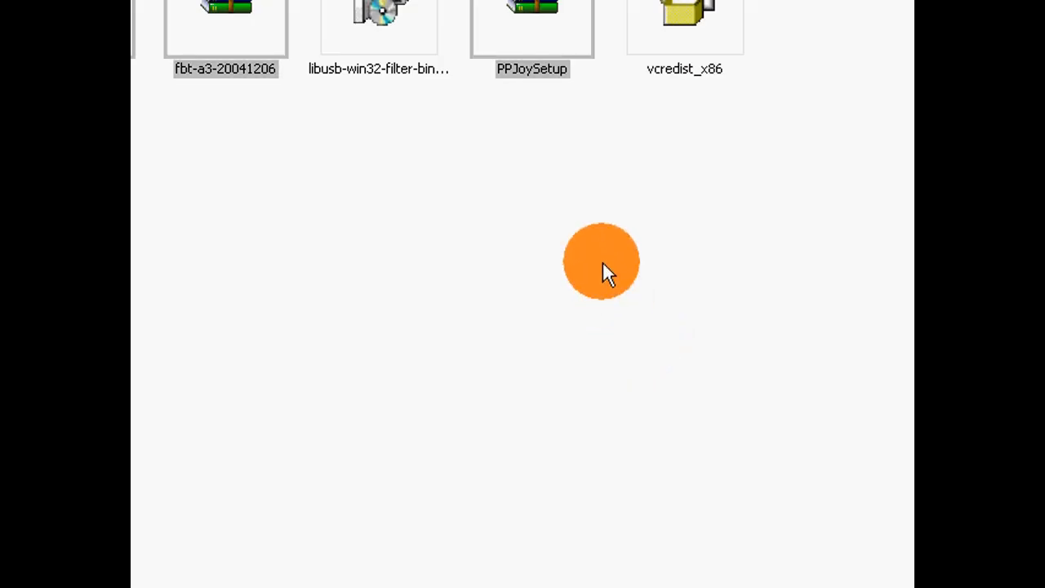
# Reach Device Manager through Control Panel > System > Hardware
pyautogui.click(570, 276)
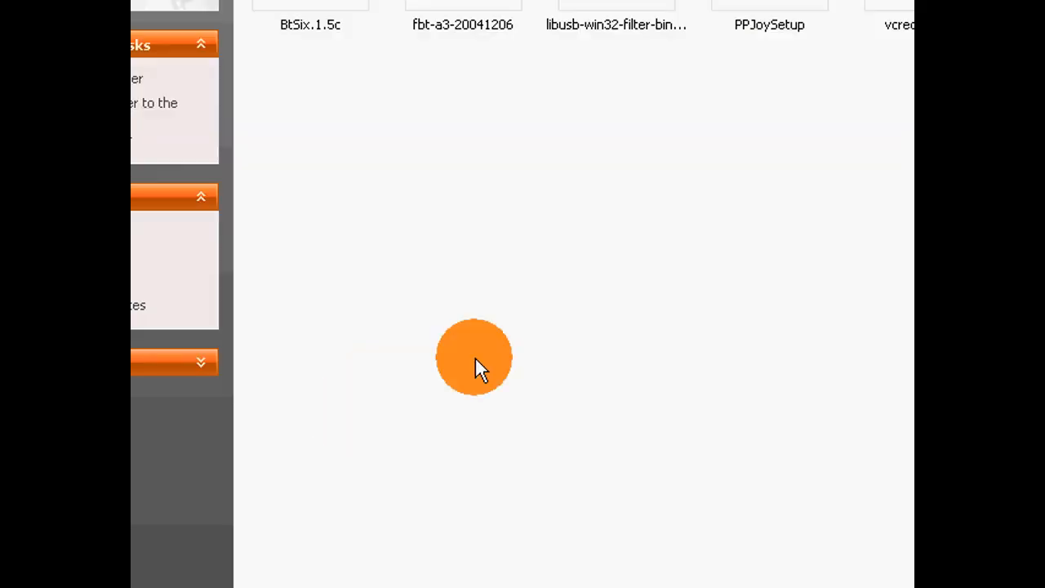
pyautogui.click(196, 570)
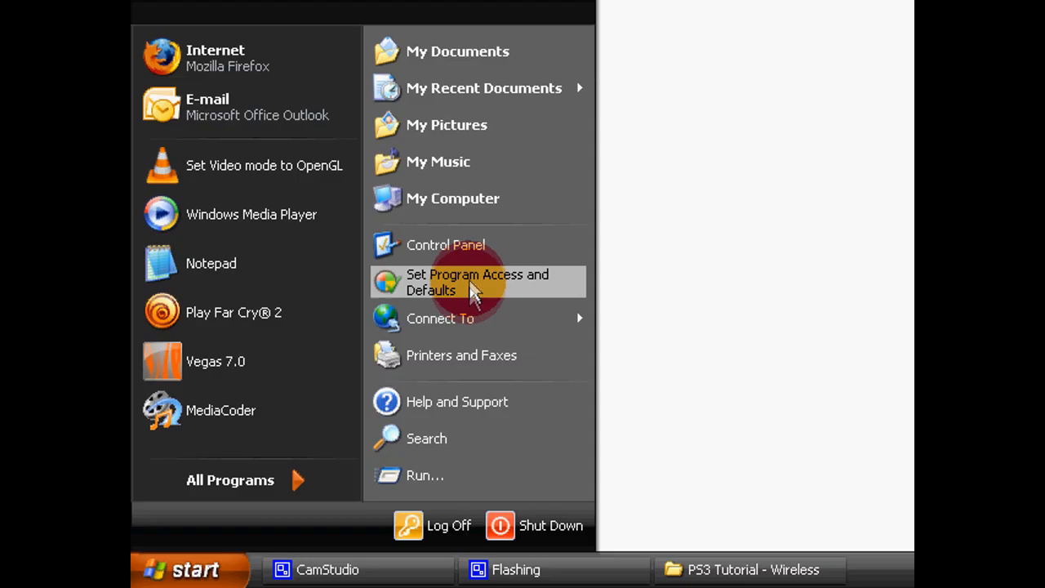
pyautogui.click(474, 246)
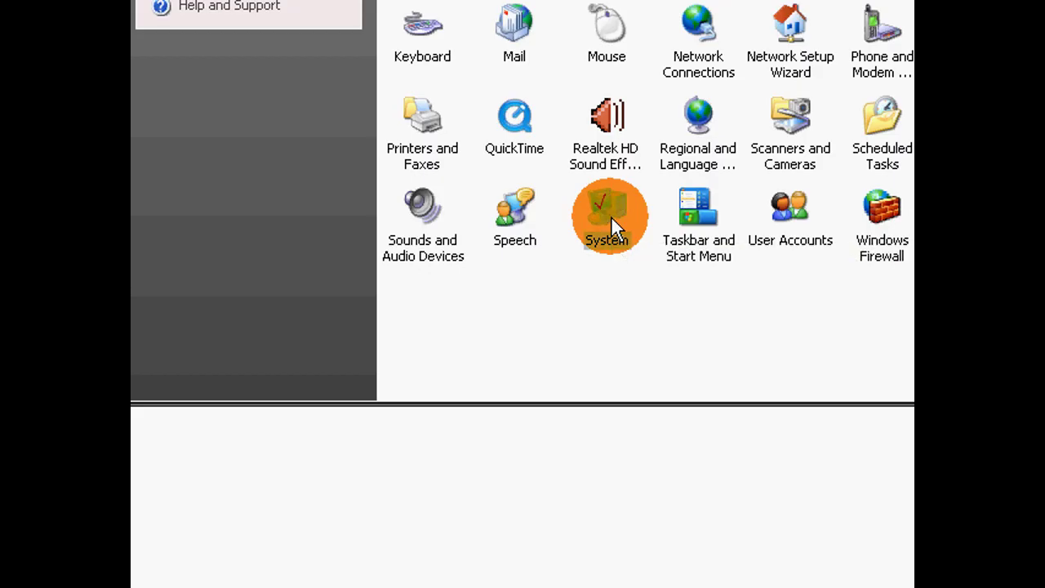
pyautogui.doubleClick(610, 216)
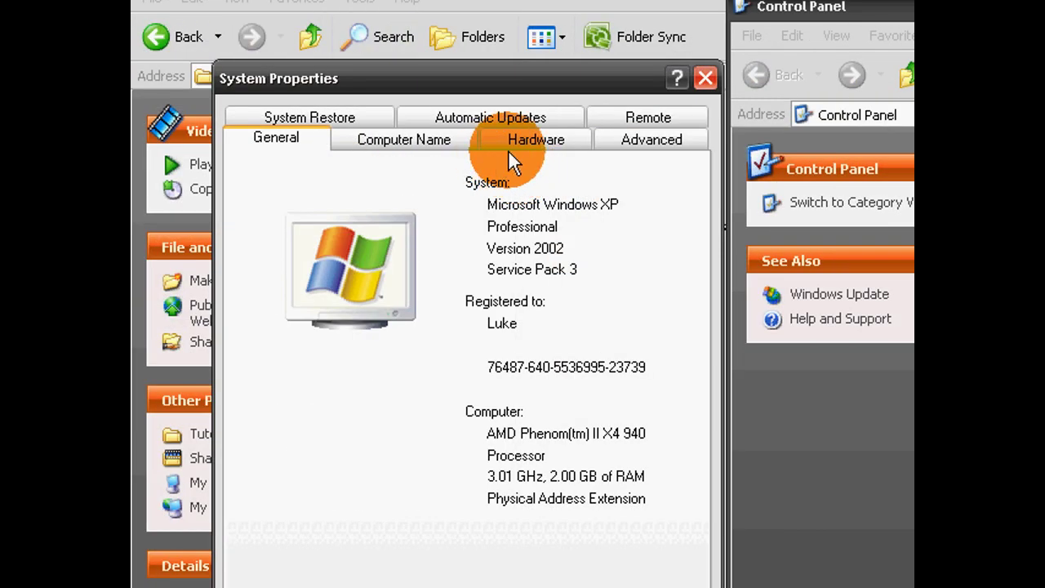
pyautogui.click(335, 141)
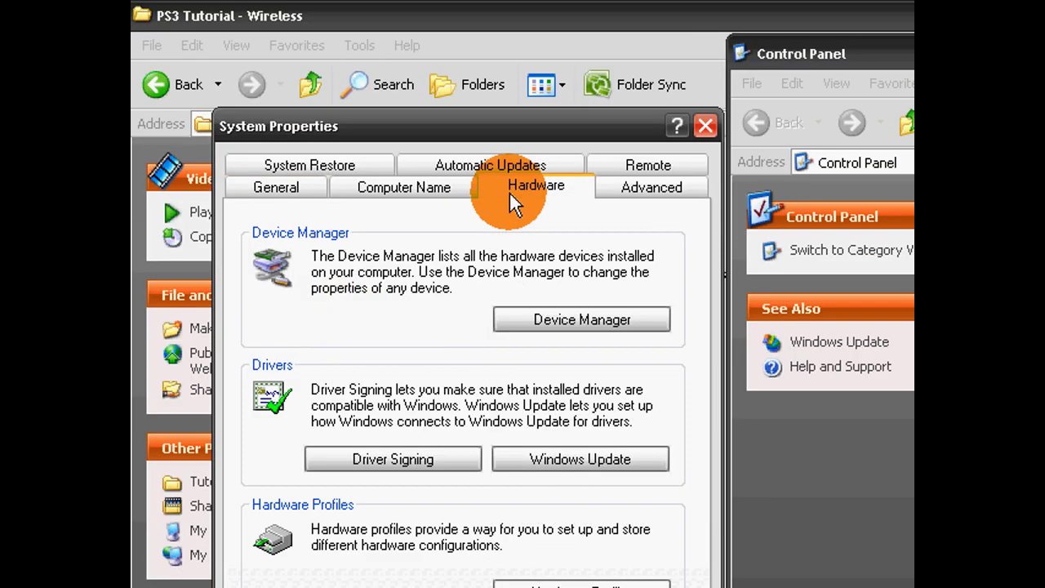
pyautogui.click(517, 316)
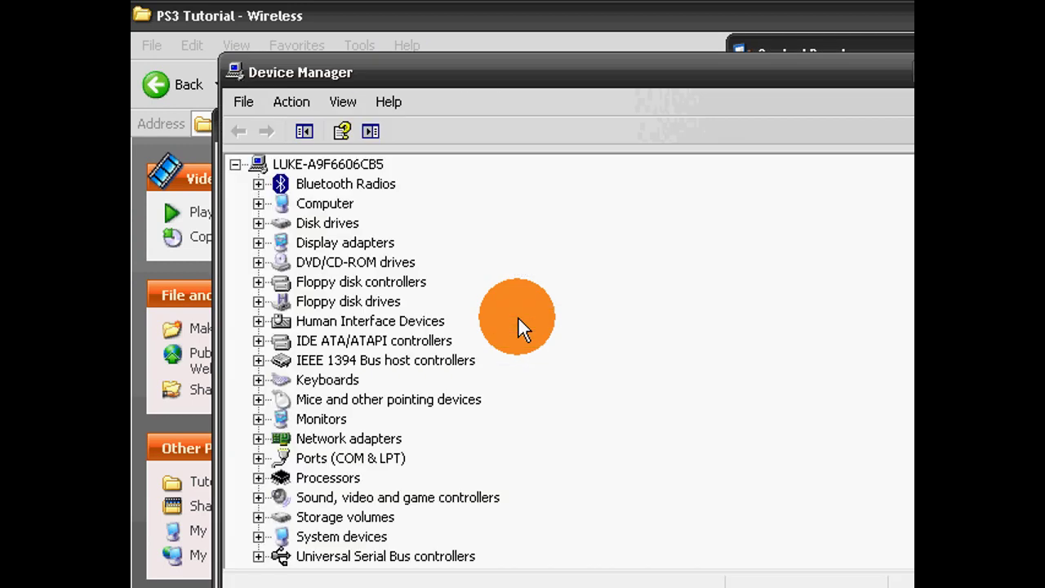
# Start Update Driver on the Generic Bluetooth Radio under Bluetooth Radios
pyautogui.click(258, 184)
pyautogui.click(386, 206)
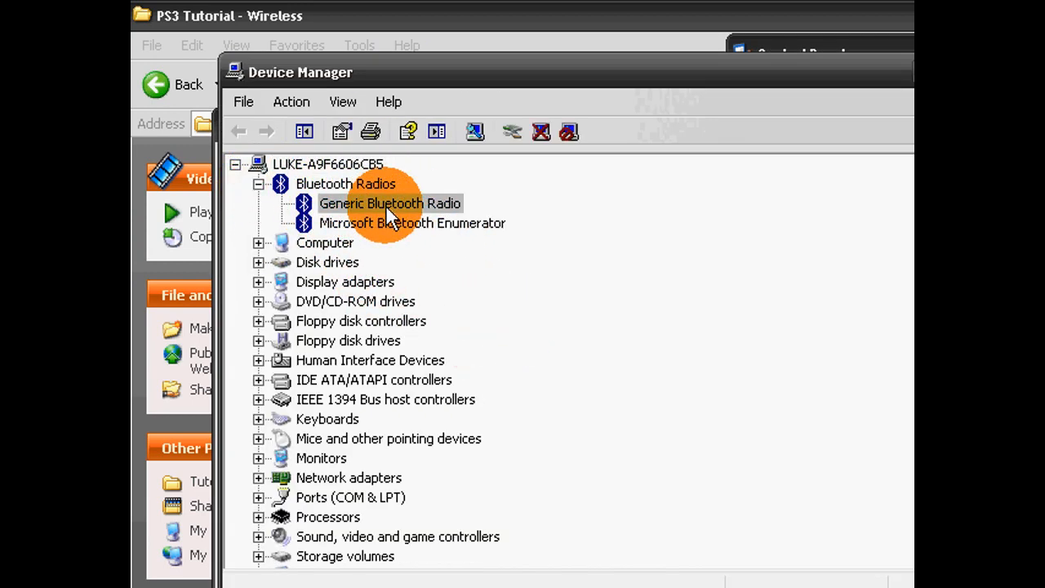
pyautogui.rightClick(385, 205)
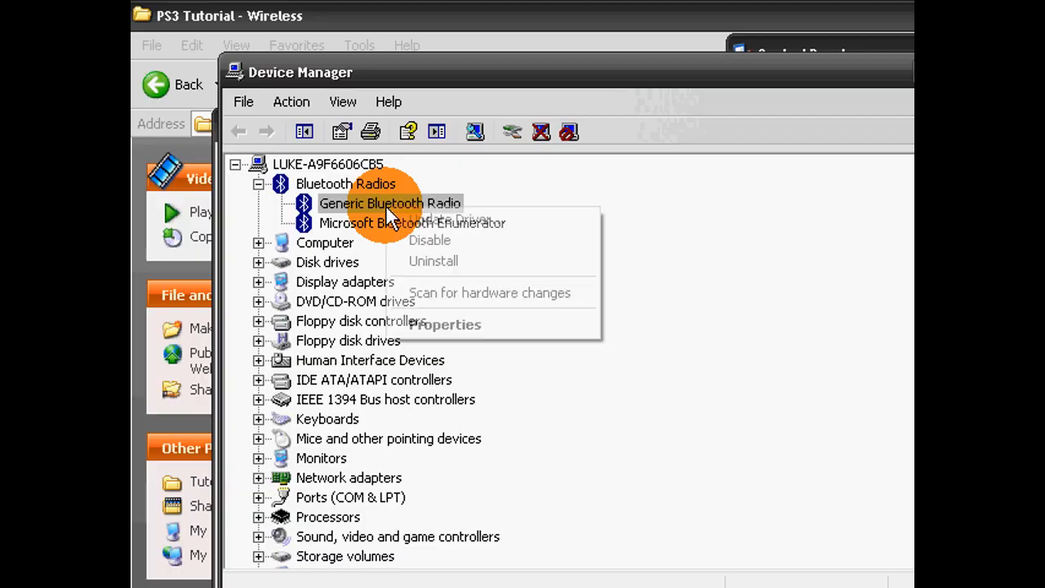
pyautogui.click(423, 218)
# Decline Windows Update search, choose to pick the driver manually and go to Have Disk
pyautogui.click(485, 349)
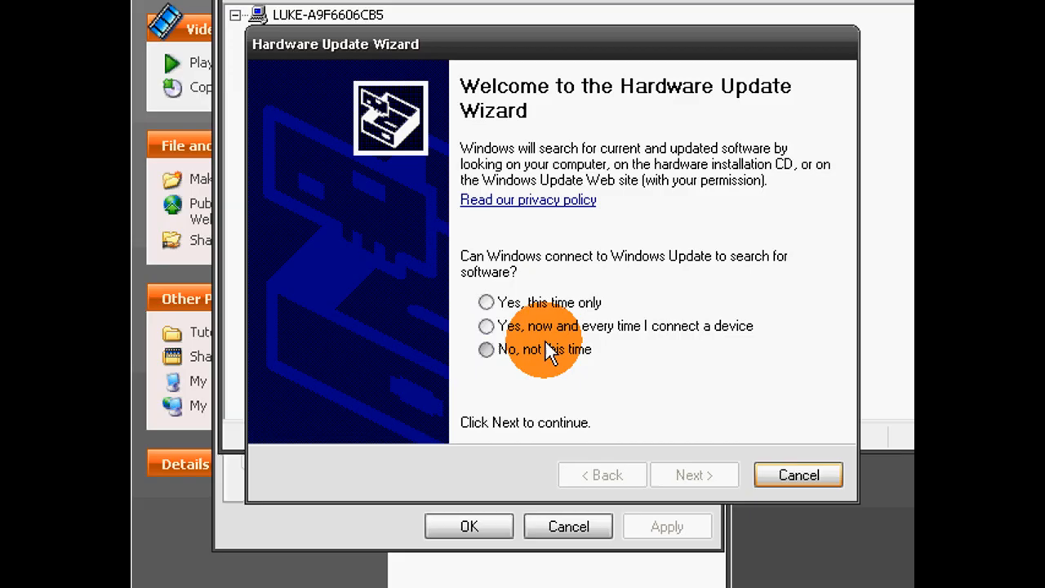
pyautogui.click(710, 324)
pyautogui.click(659, 225)
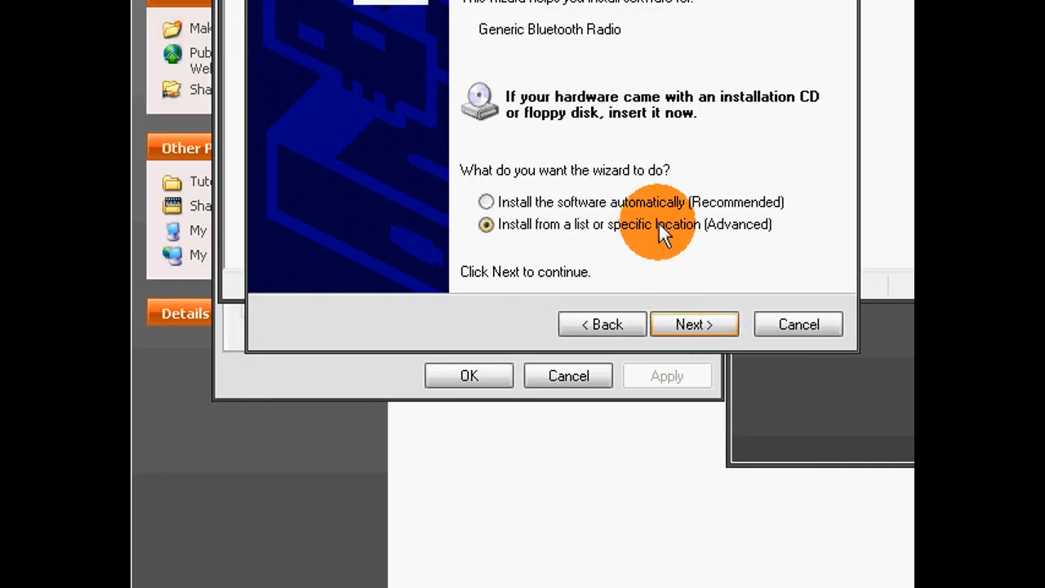
pyautogui.click(499, 325)
pyautogui.click(327, 181)
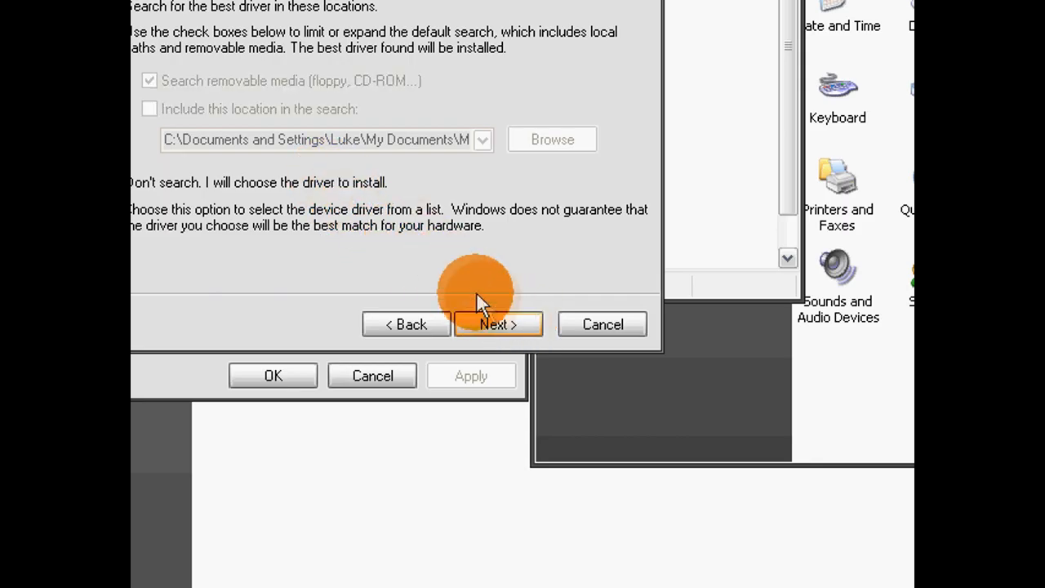
pyautogui.click(495, 319)
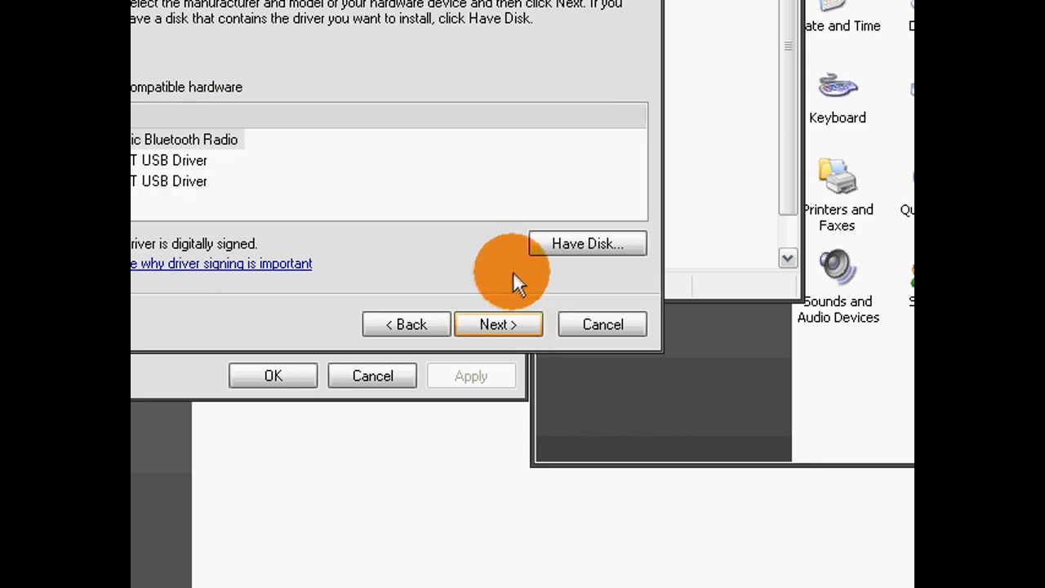
pyautogui.click(562, 252)
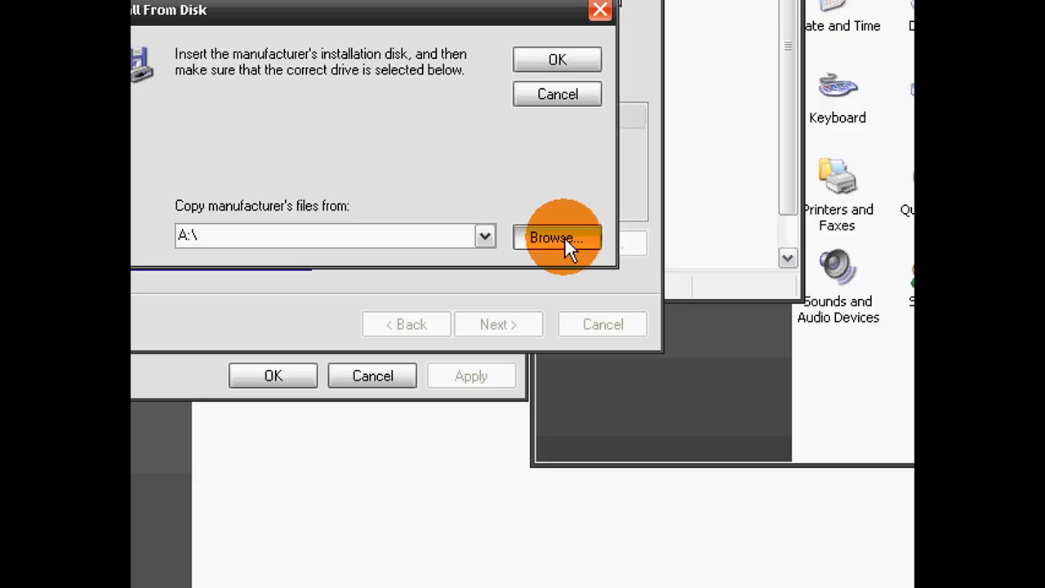
# Browse up to the Tutorial folder and into PS3 Tutorial - Wireless
pyautogui.click(564, 236)
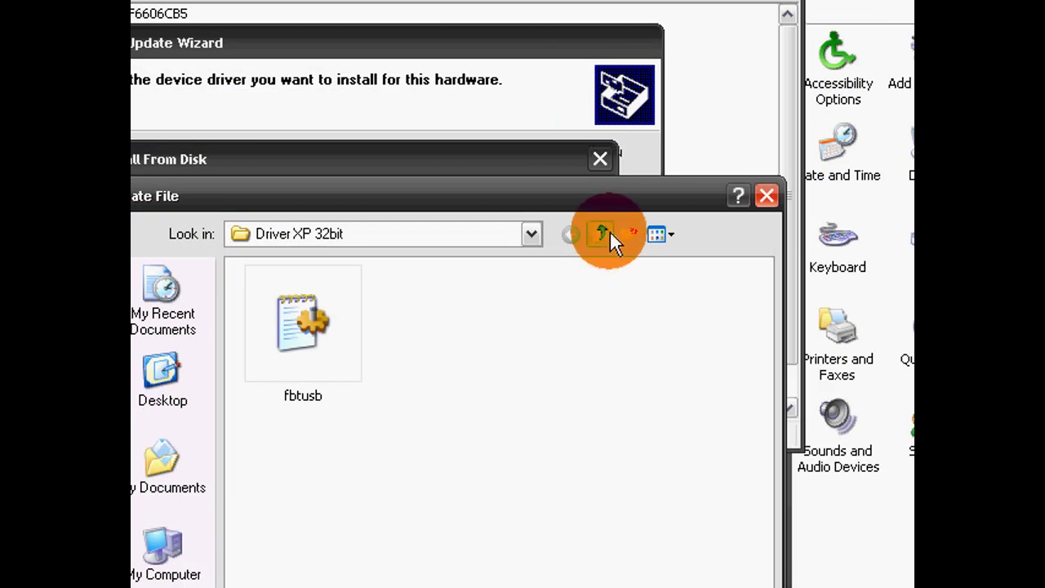
pyautogui.click(609, 234)
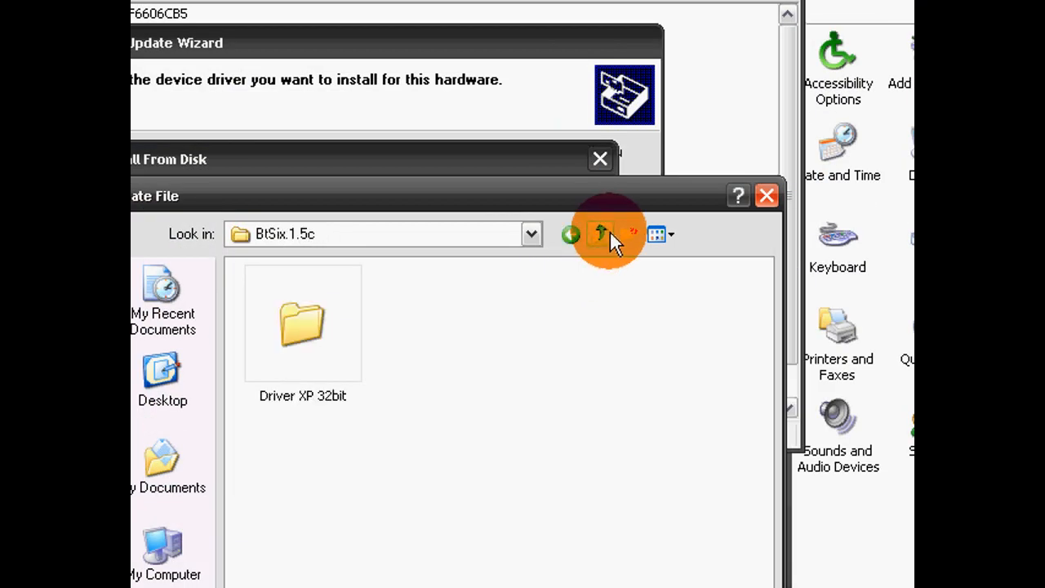
pyautogui.click(610, 231)
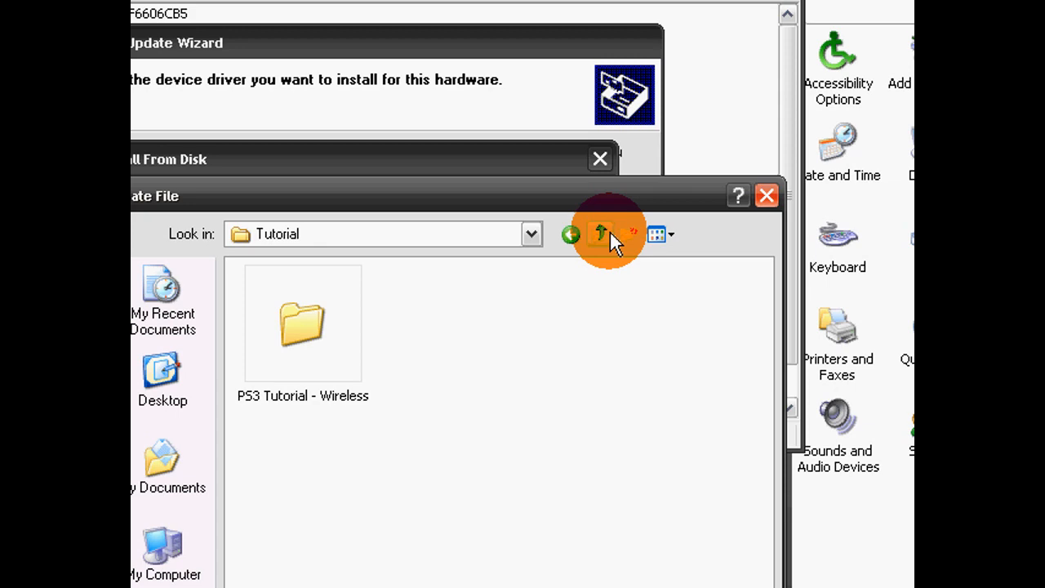
pyautogui.doubleClick(287, 331)
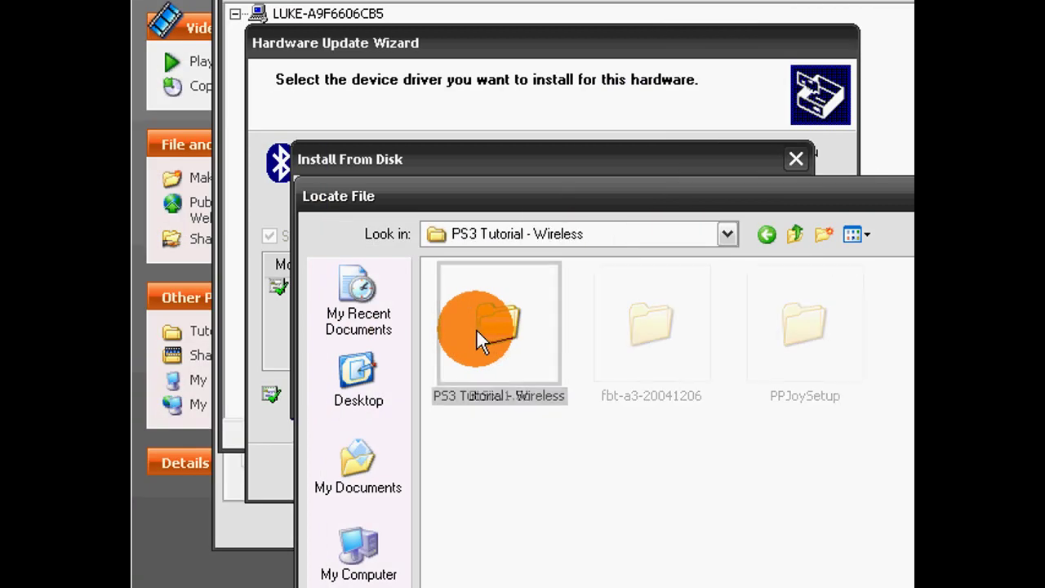
# Select fbtusb.inf inside fbt-a3-20041206 > freebt > src > driver
pyautogui.doubleClick(647, 331)
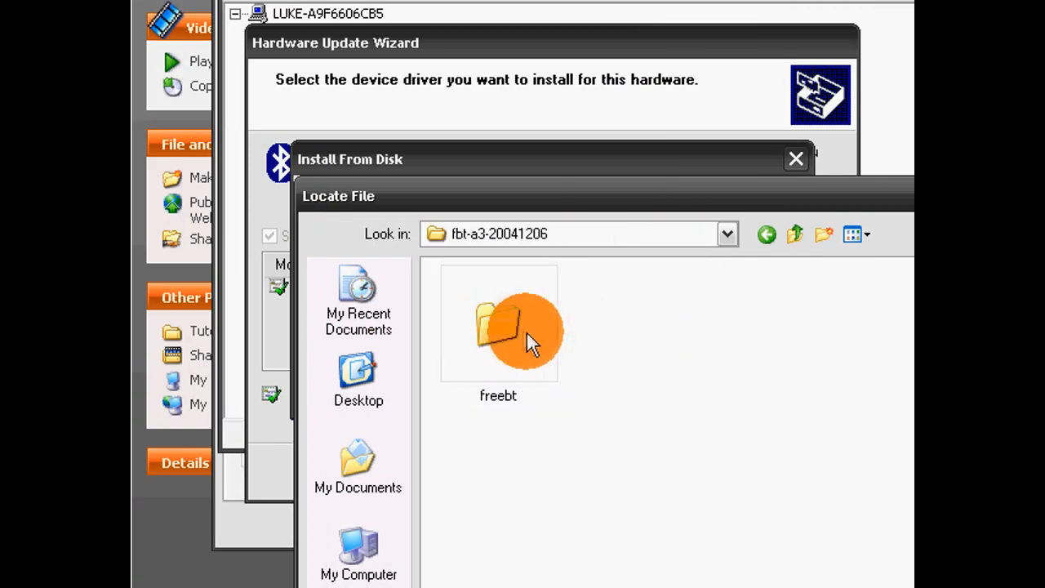
pyautogui.doubleClick(525, 336)
pyautogui.doubleClick(614, 342)
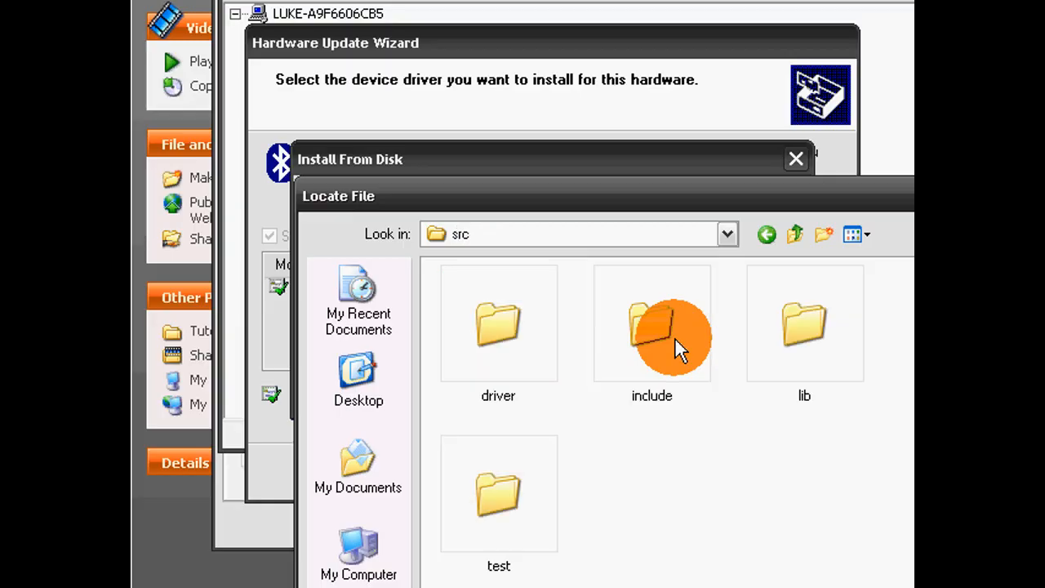
pyautogui.doubleClick(532, 327)
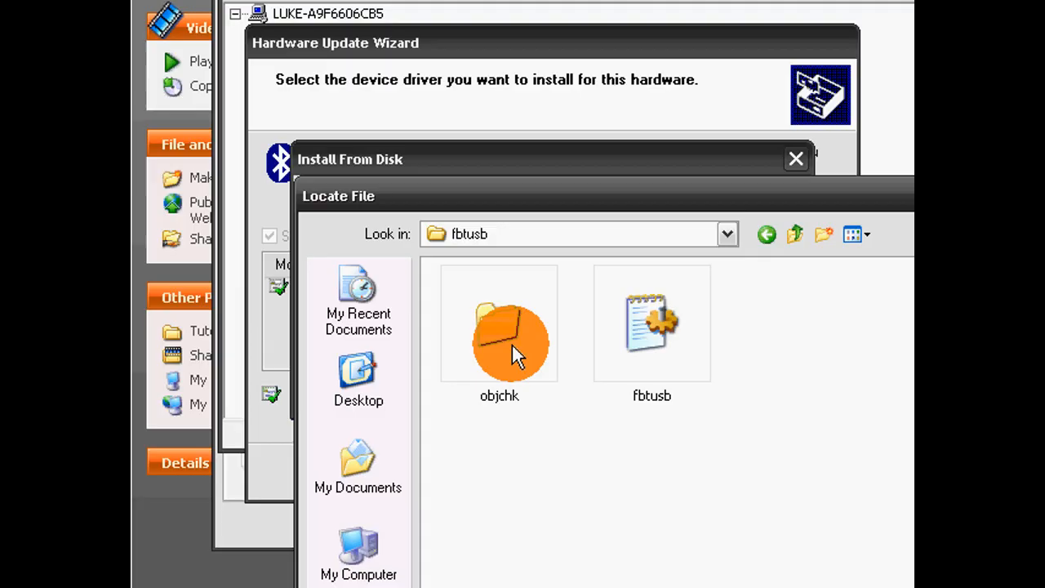
pyautogui.doubleClick(633, 340)
# Install the FreeBT USB Driver, continuing past the unsigned-driver warning, and finish the wizard
pyautogui.click(719, 214)
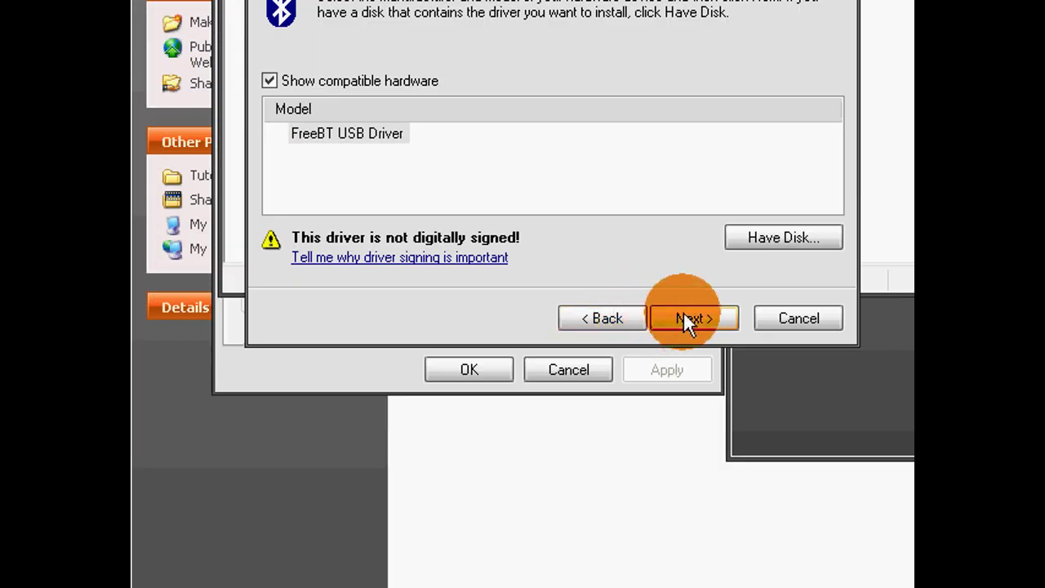
pyautogui.click(694, 474)
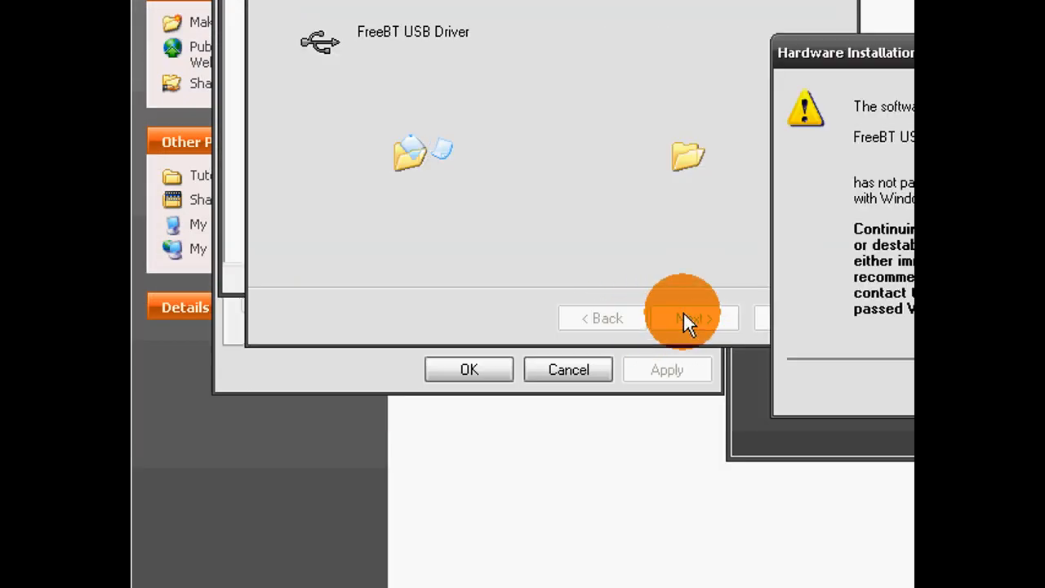
pyautogui.click(572, 389)
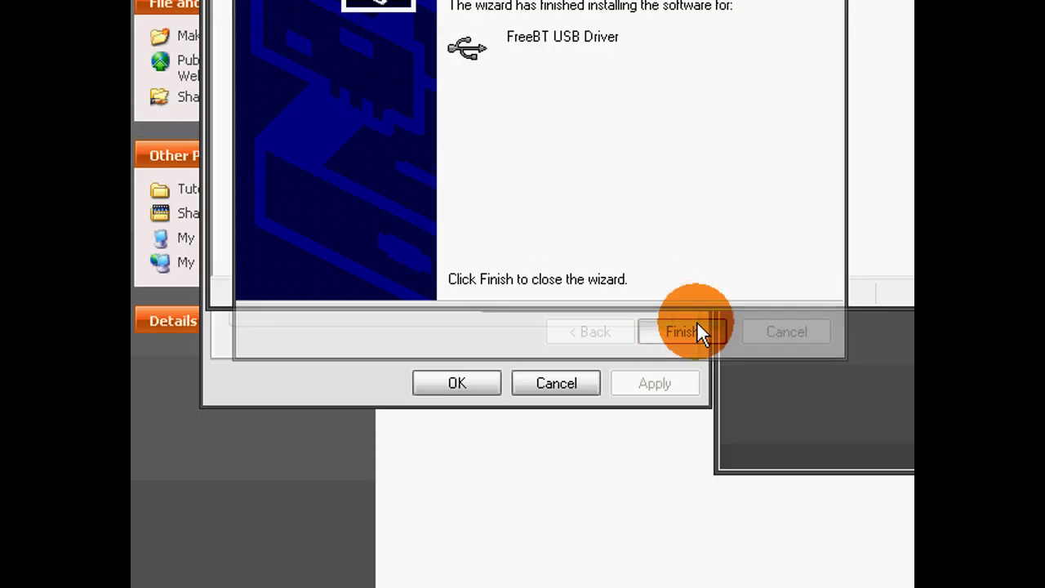
pyautogui.click(682, 481)
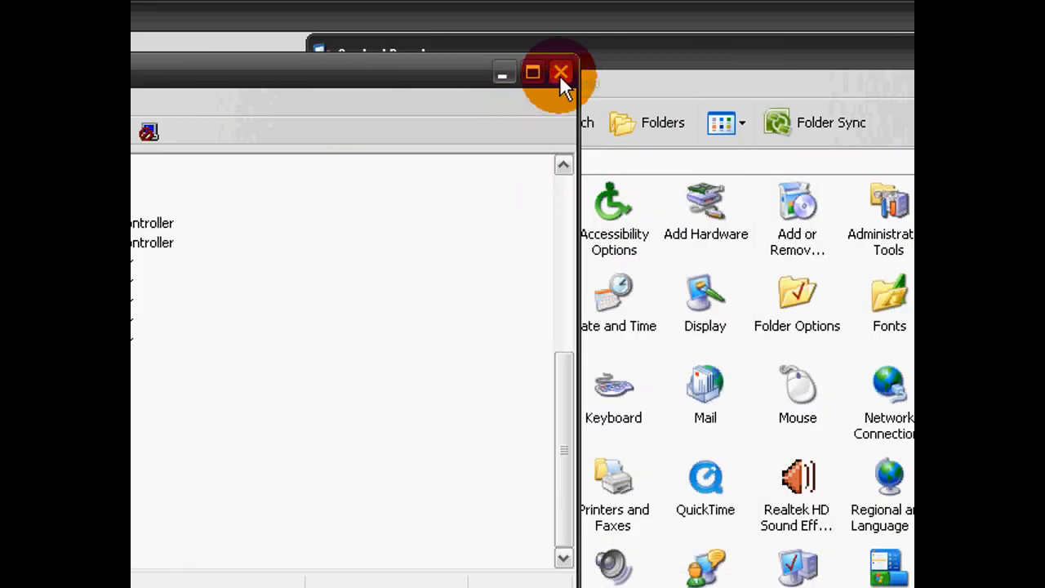
# Close Device Manager, System Properties and Control Panel
pyautogui.click(560, 72)
pyautogui.click(491, 125)
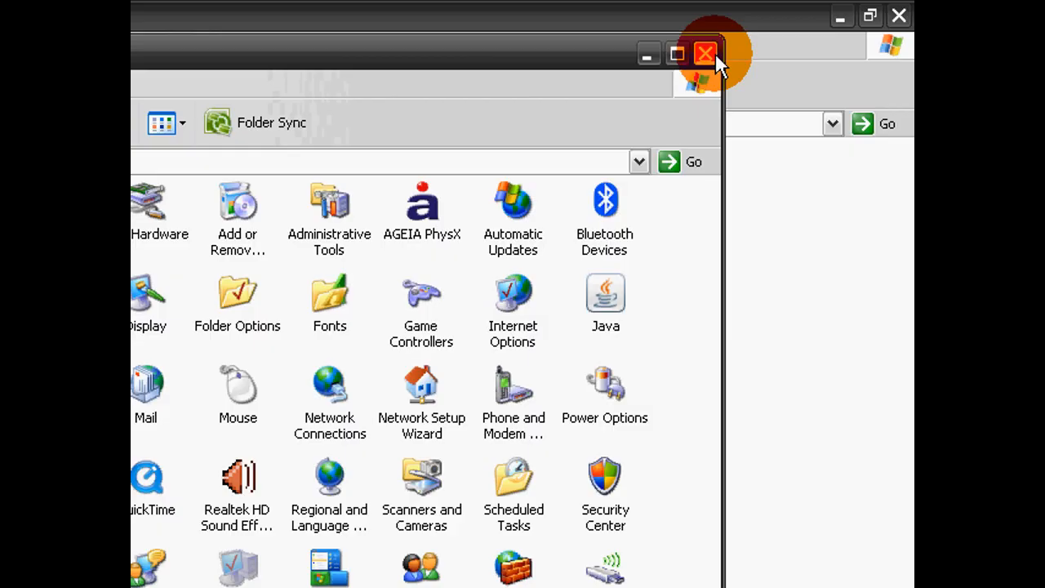
pyautogui.click(711, 54)
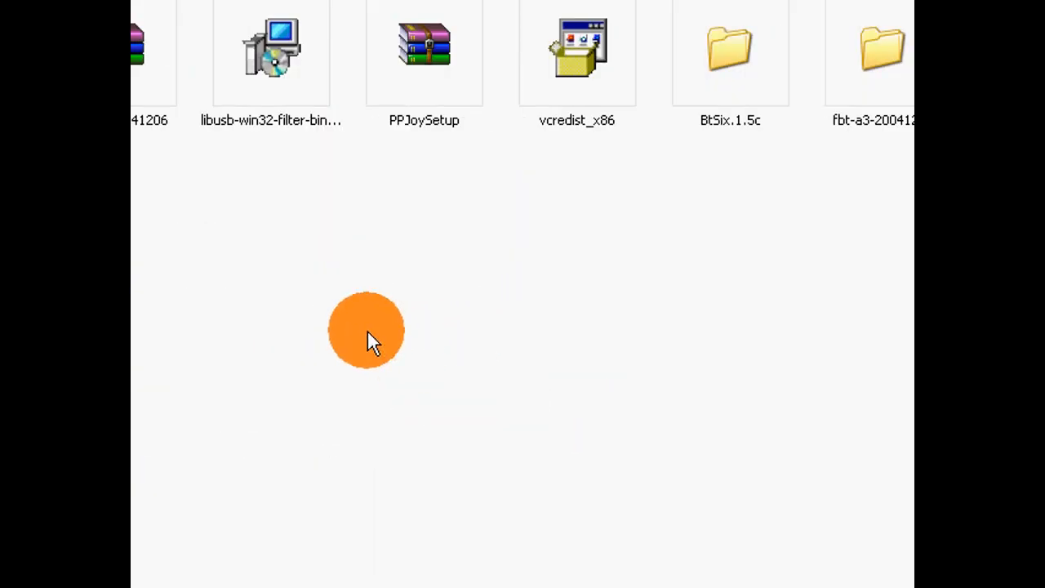
# Run the libusb-win32 installer, accept the license and install with default options
pyautogui.doubleClick(469, 230)
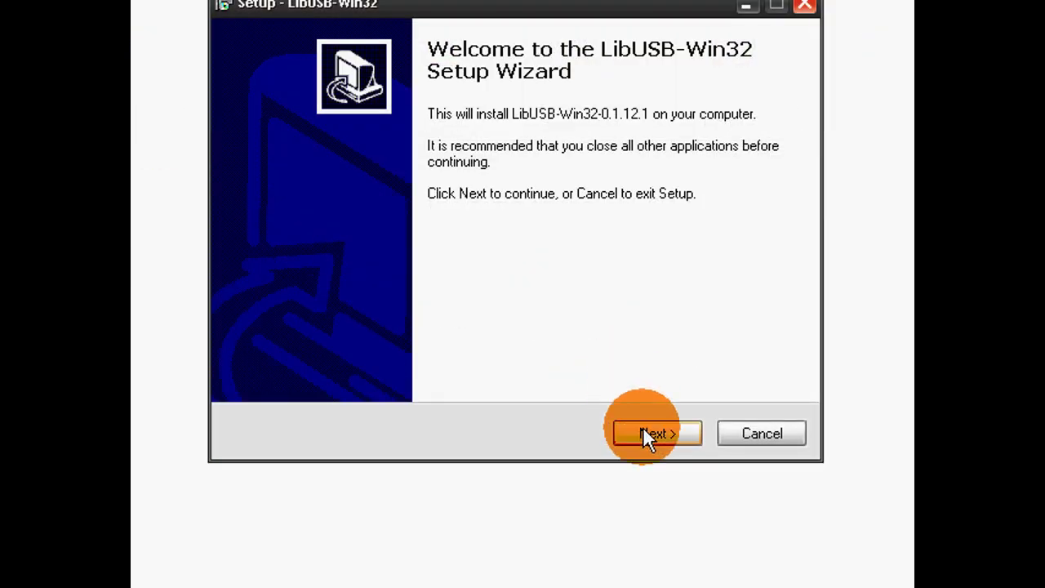
pyautogui.click(643, 432)
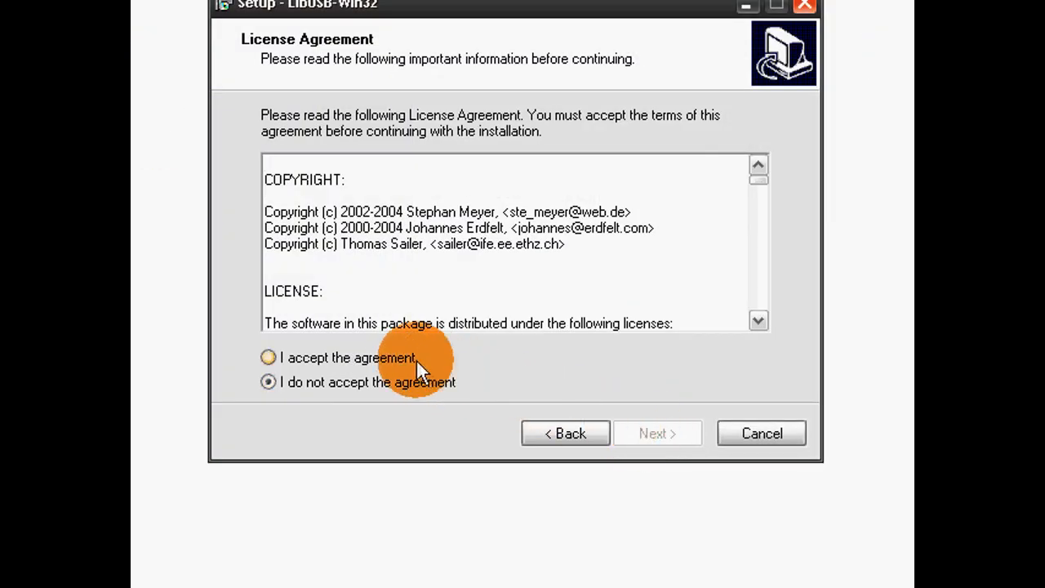
pyautogui.click(417, 359)
pyautogui.click(654, 429)
pyautogui.click(654, 429)
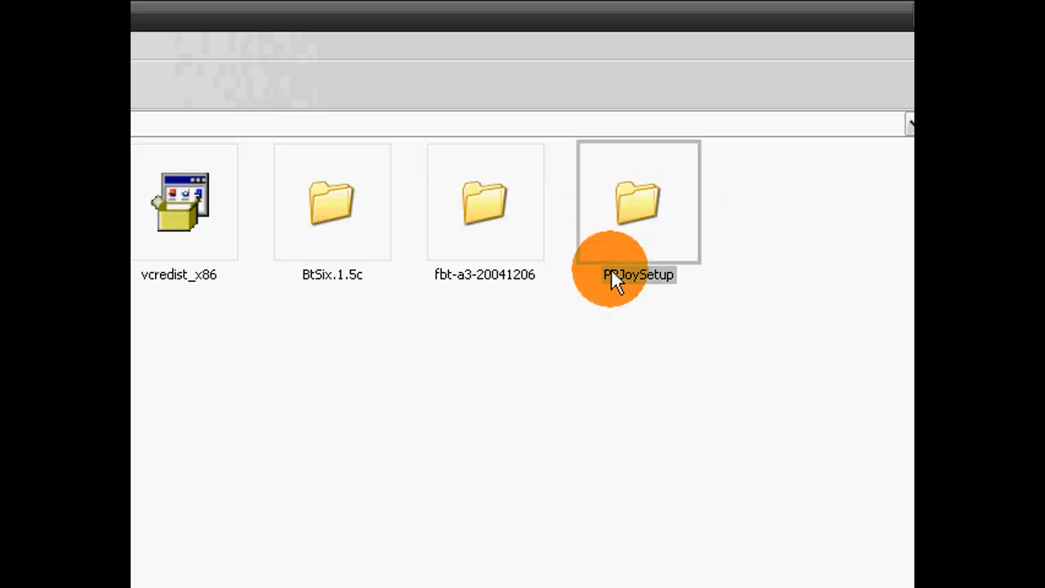
# Run PPJoy Setup and install Parallel Port Joystick to the default program folder
pyautogui.doubleClick(610, 270)
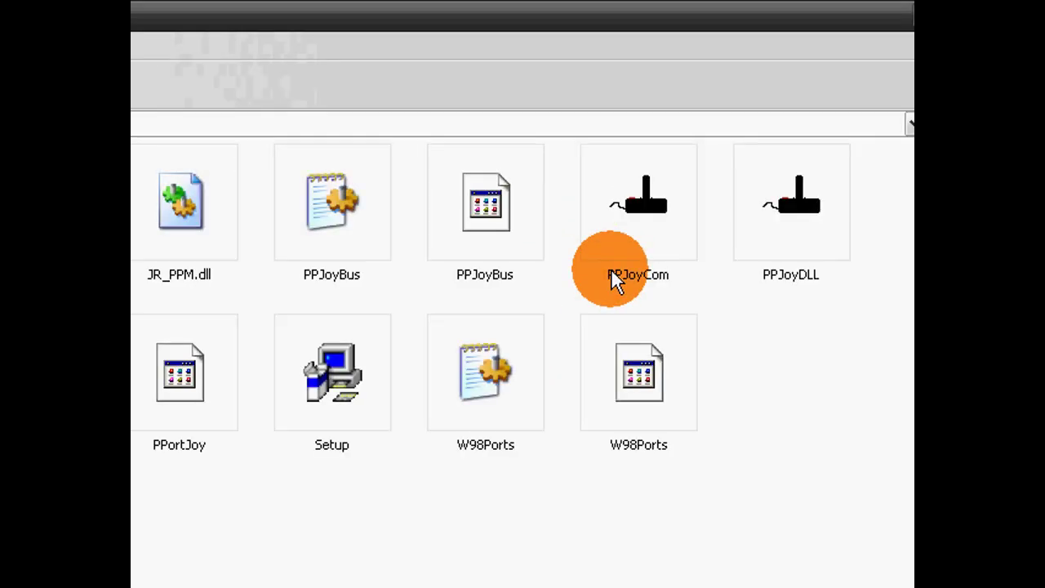
pyautogui.doubleClick(326, 408)
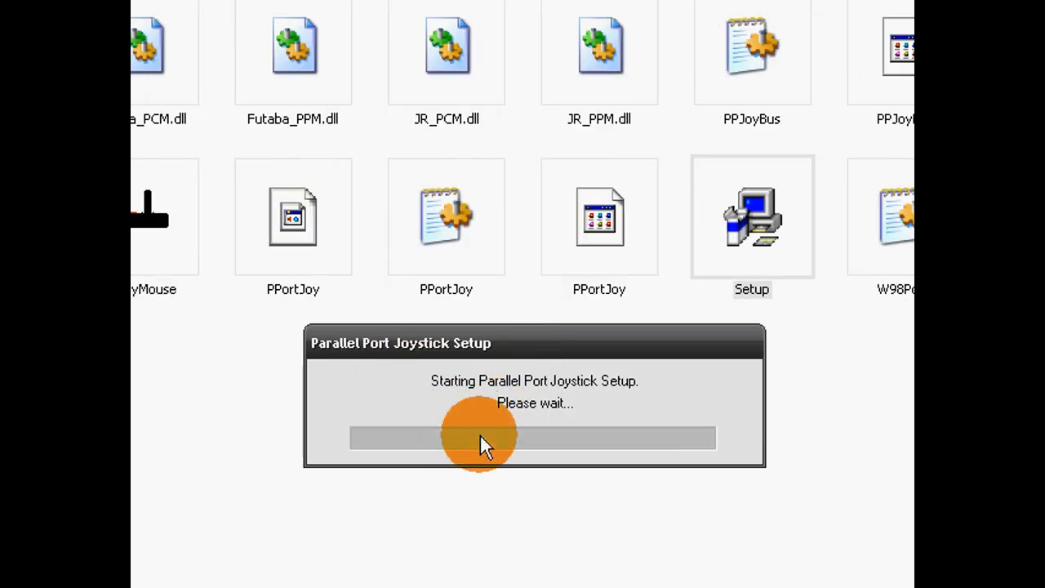
pyautogui.click(481, 435)
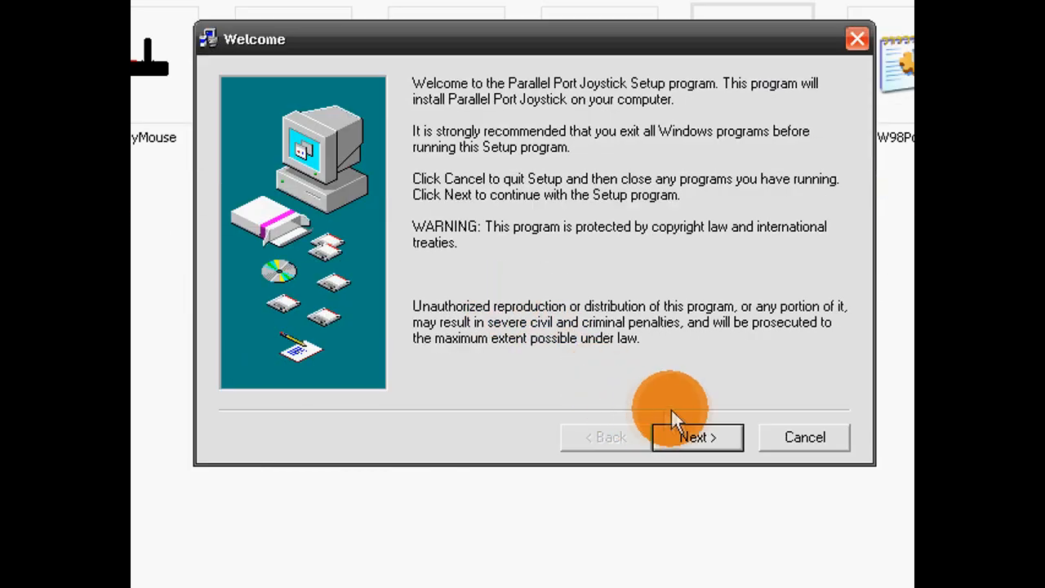
pyautogui.click(687, 433)
pyautogui.click(687, 433)
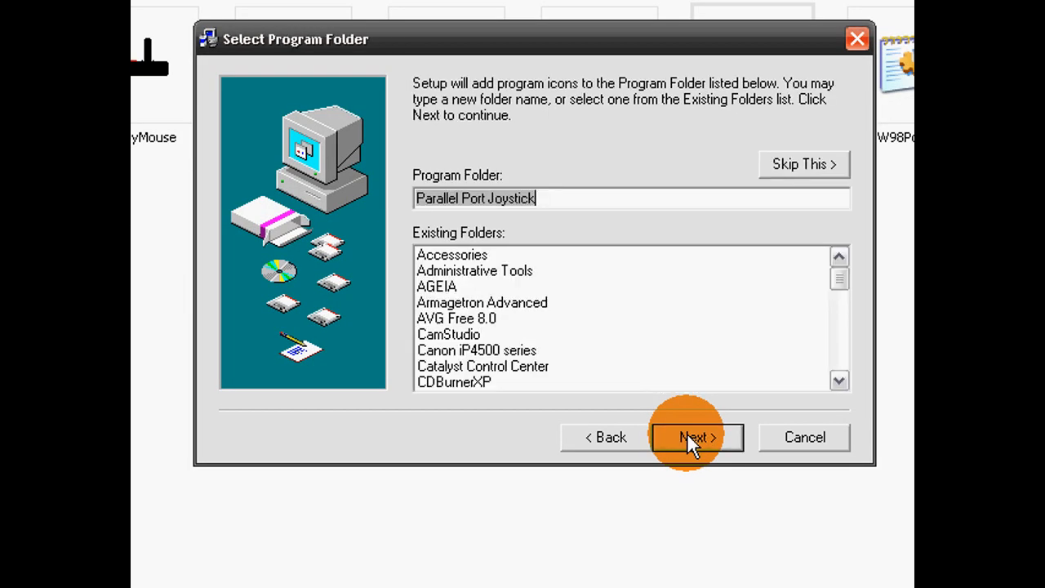
pyautogui.click(687, 433)
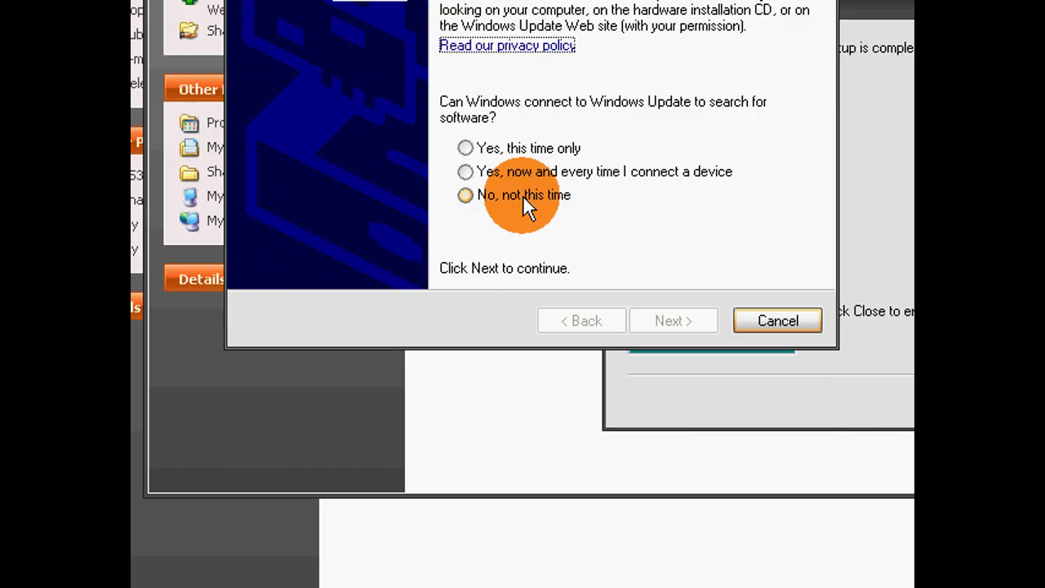
# Install the Parallel Port Joystick 1 driver without Windows Update, continuing past the logo warning
pyautogui.click(522, 195)
pyautogui.click(672, 323)
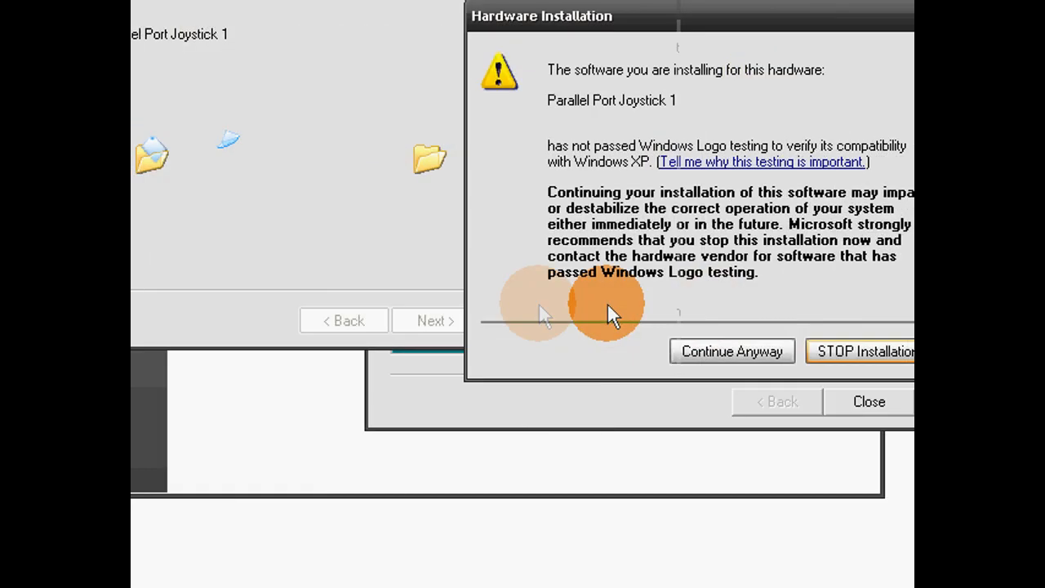
pyautogui.click(702, 350)
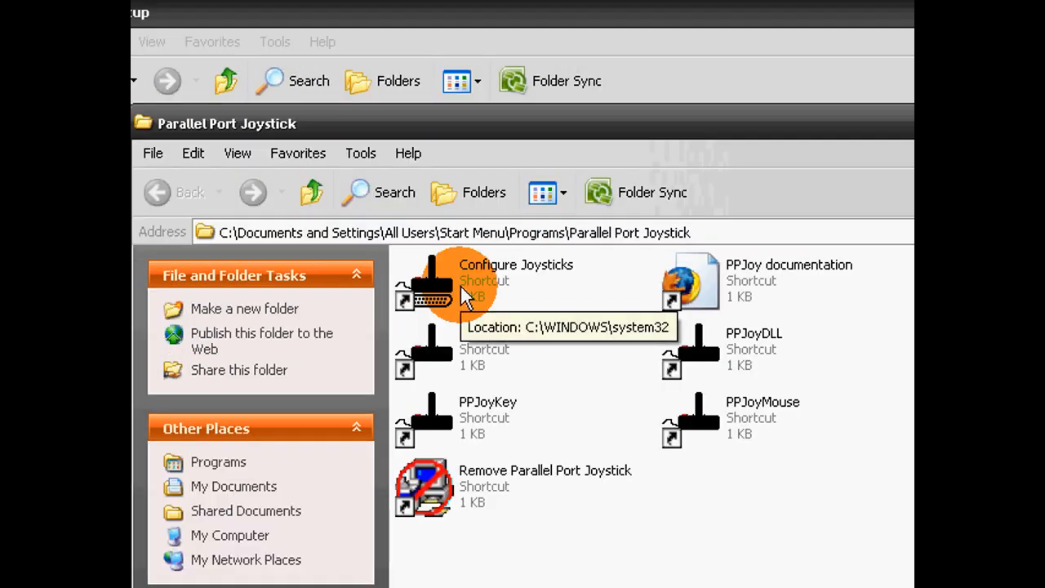
# Run Configure Joysticks and remove the existing PPJoy Virtual joystick 1
pyautogui.doubleClick(460, 284)
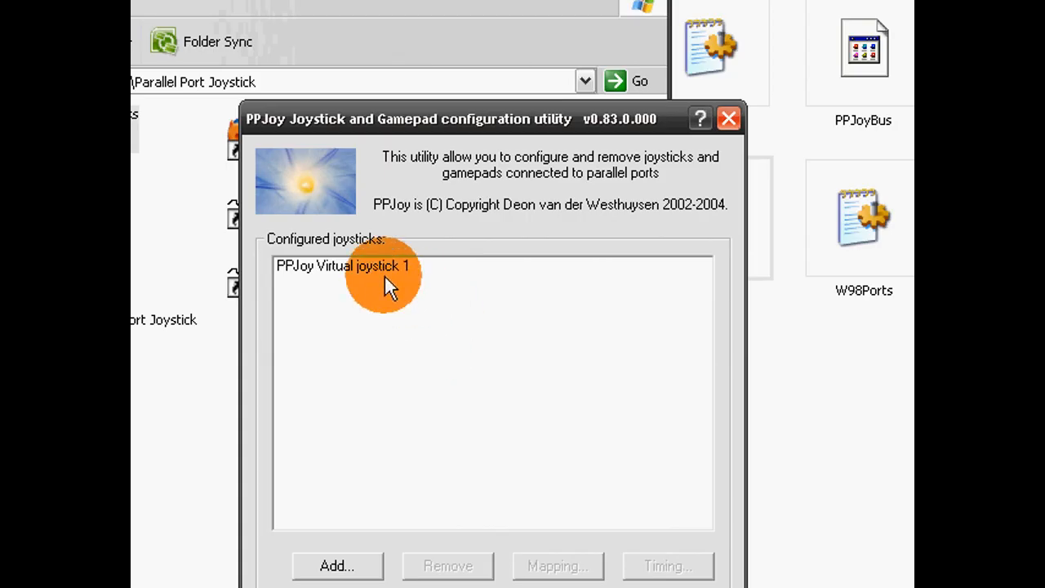
pyautogui.click(379, 267)
pyautogui.click(456, 411)
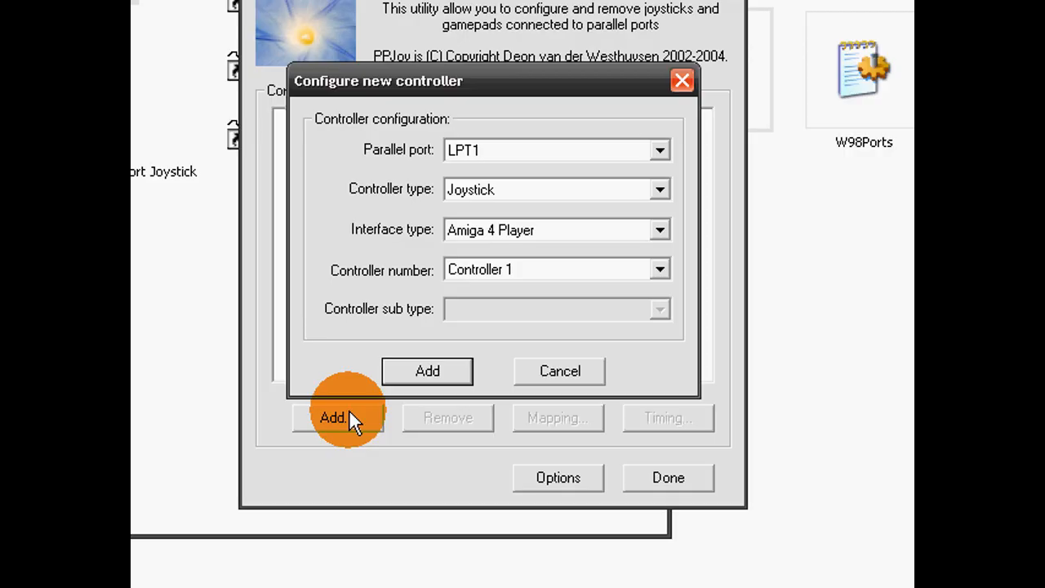
# Add a new joystick on Virtual joysticks port with Controller 1
pyautogui.click(659, 151)
pyautogui.click(632, 185)
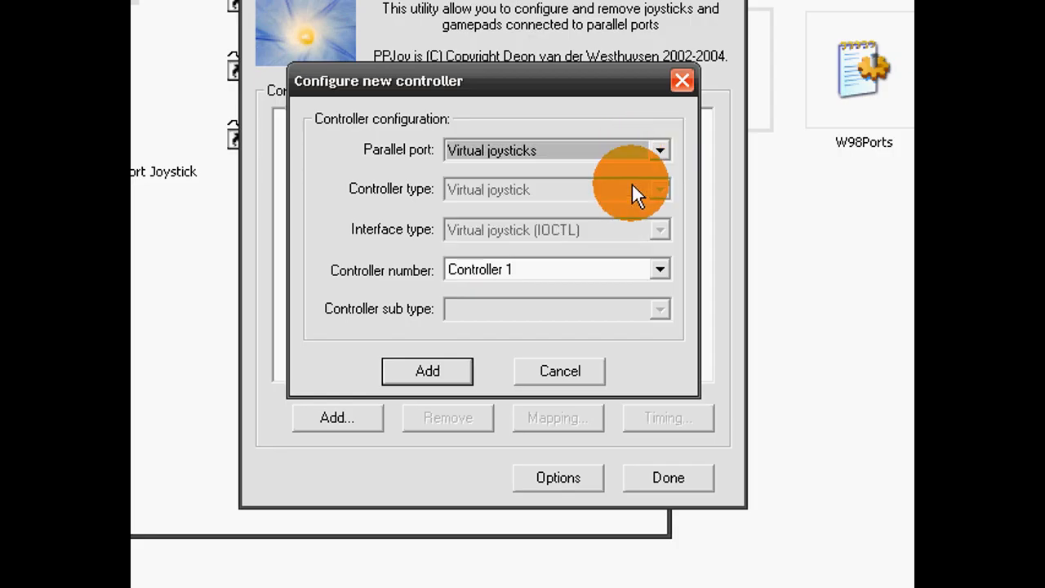
pyautogui.click(660, 270)
pyautogui.click(625, 287)
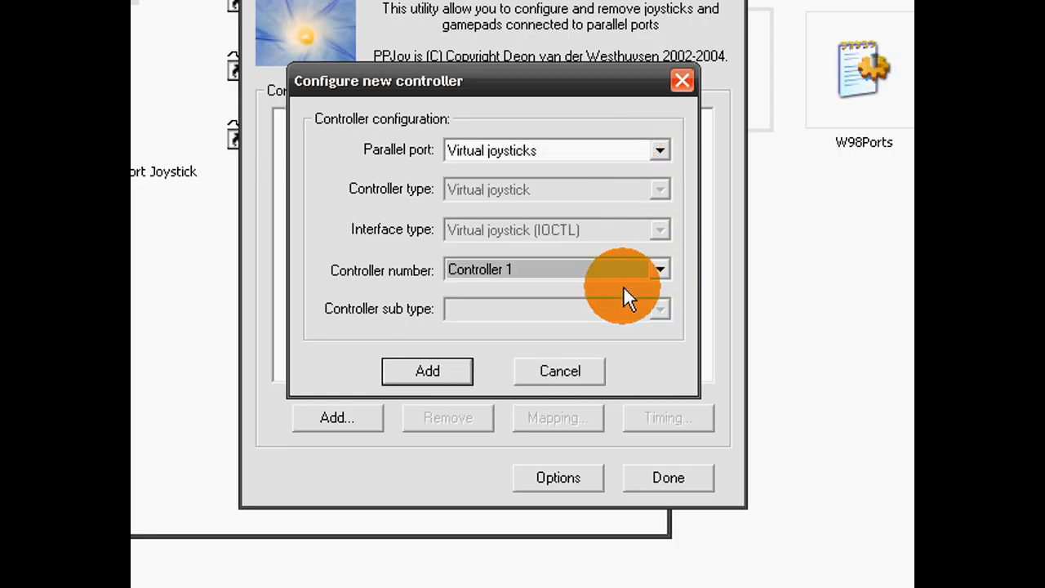
pyautogui.click(428, 371)
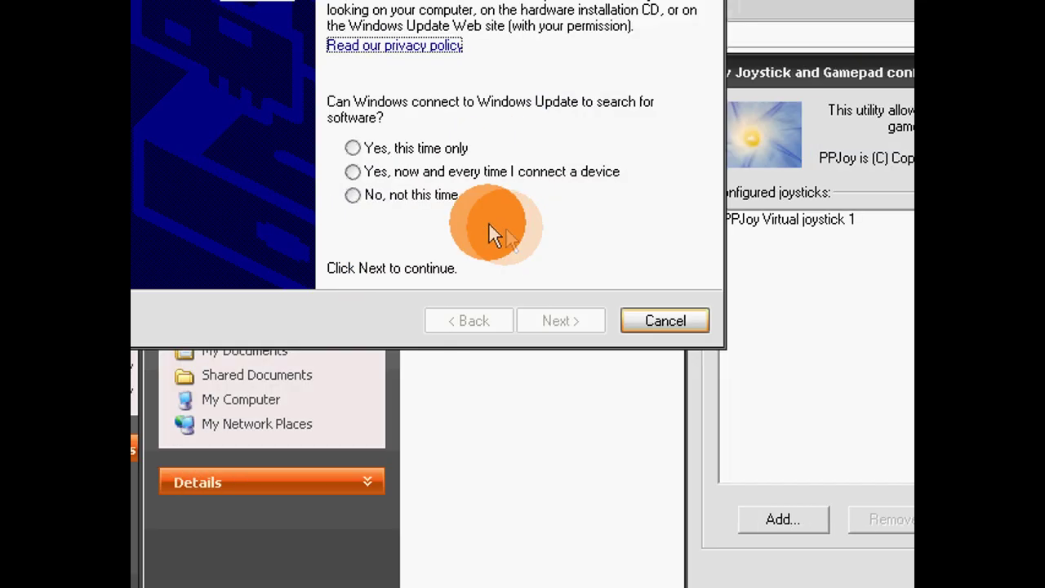
# Install the Parallel Port Joystick 1 driver automatically, skipping Windows Update and accepting the logo warning
pyautogui.click(412, 196)
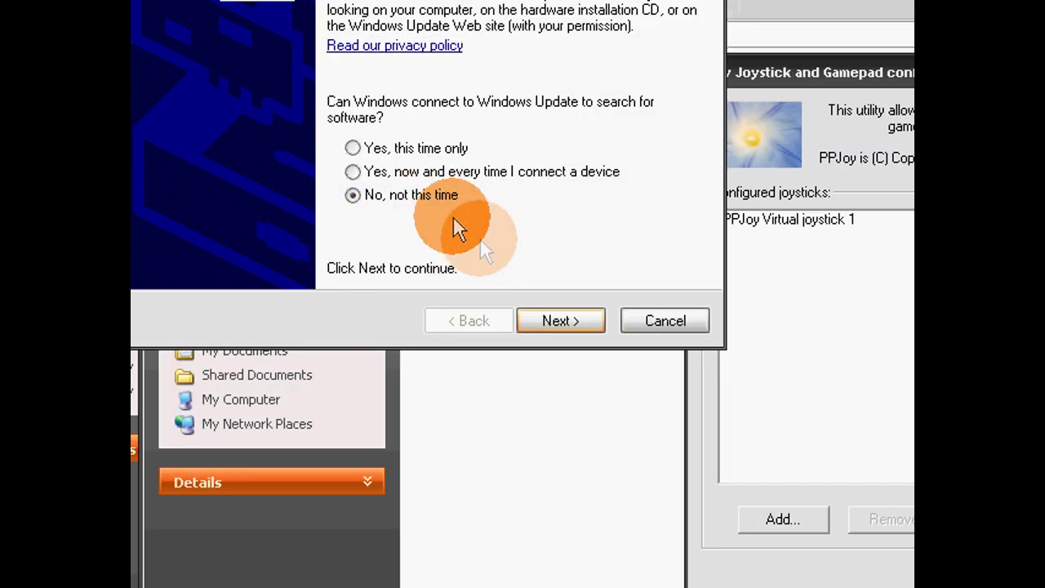
pyautogui.click(569, 324)
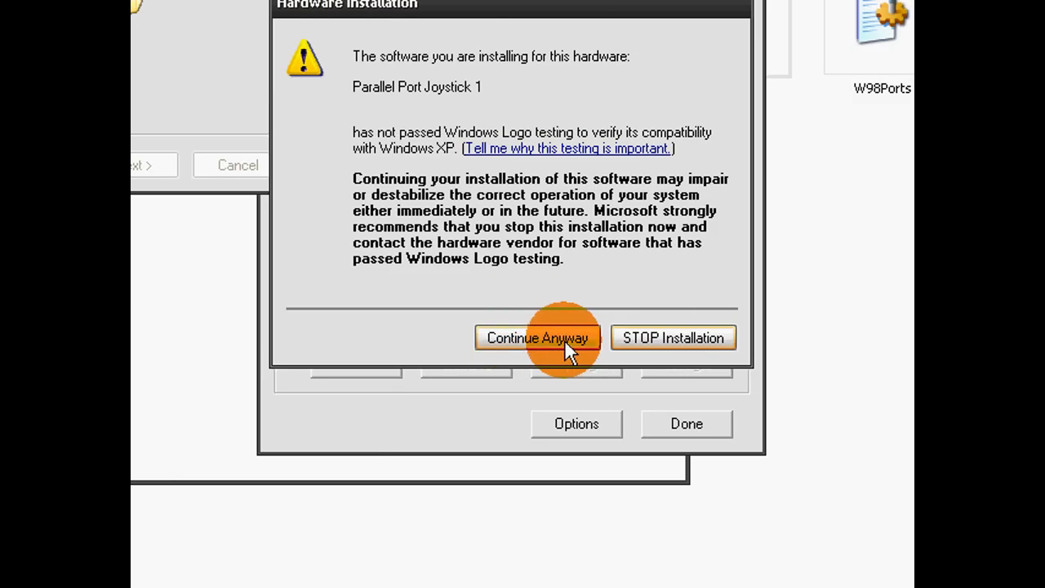
pyautogui.click(565, 340)
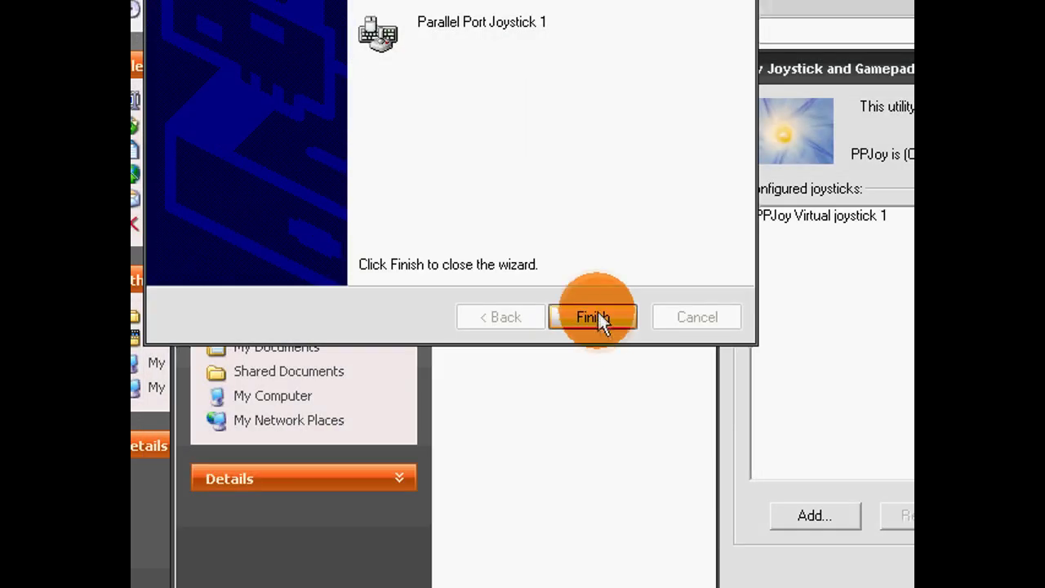
pyautogui.click(593, 474)
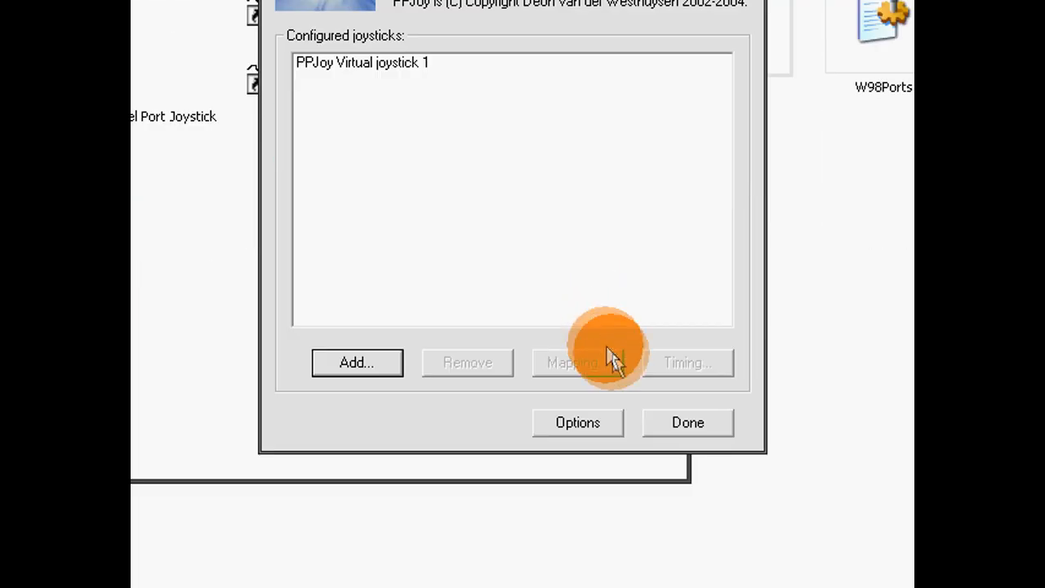
# Close PPJoy and its folder, then launch BtSix from the BtSix.1.5c folder
pyautogui.click(684, 425)
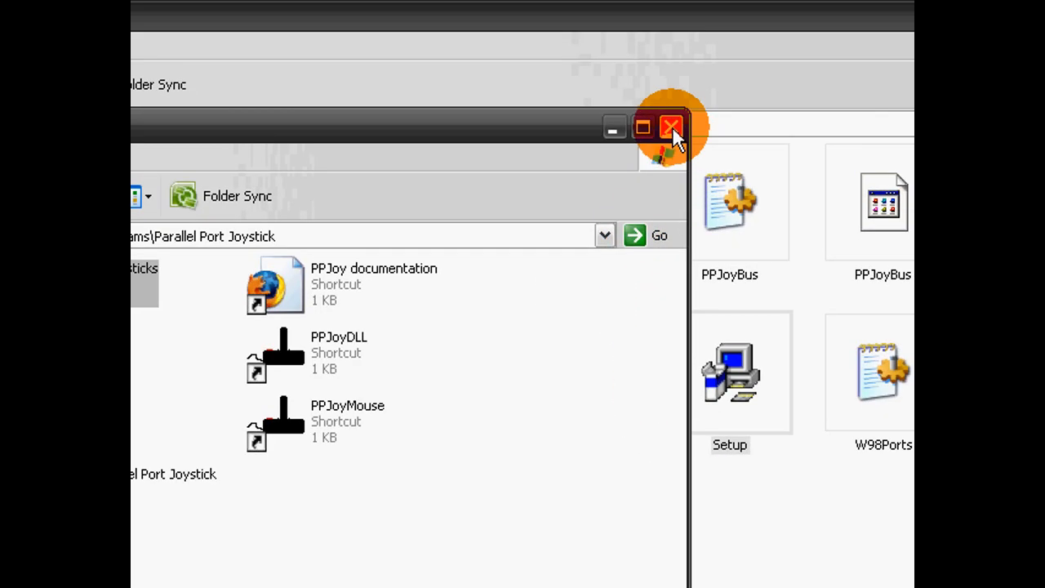
pyautogui.click(671, 109)
pyautogui.click(164, 80)
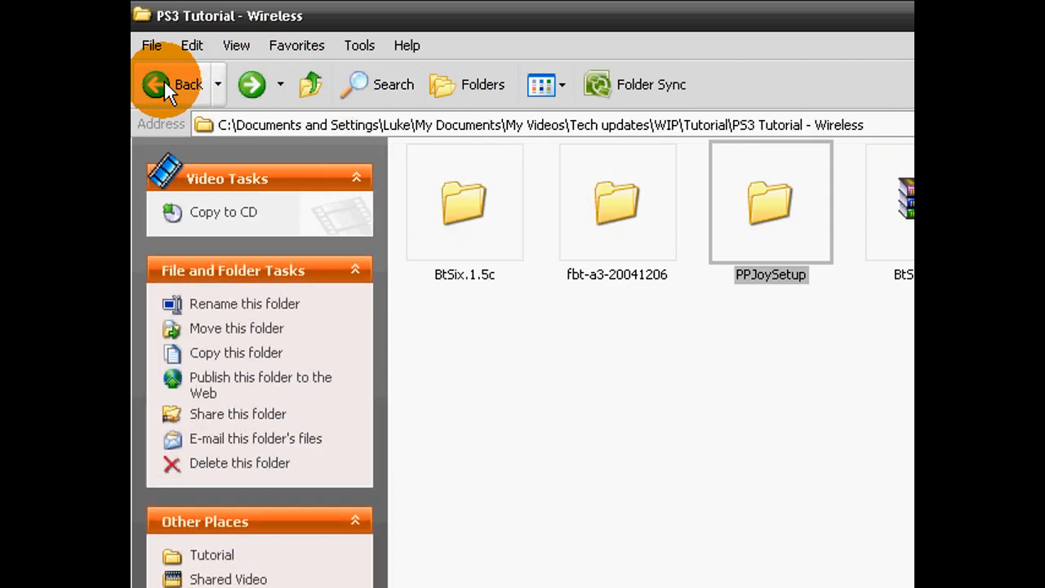
pyautogui.click(486, 224)
pyautogui.doubleClick(486, 225)
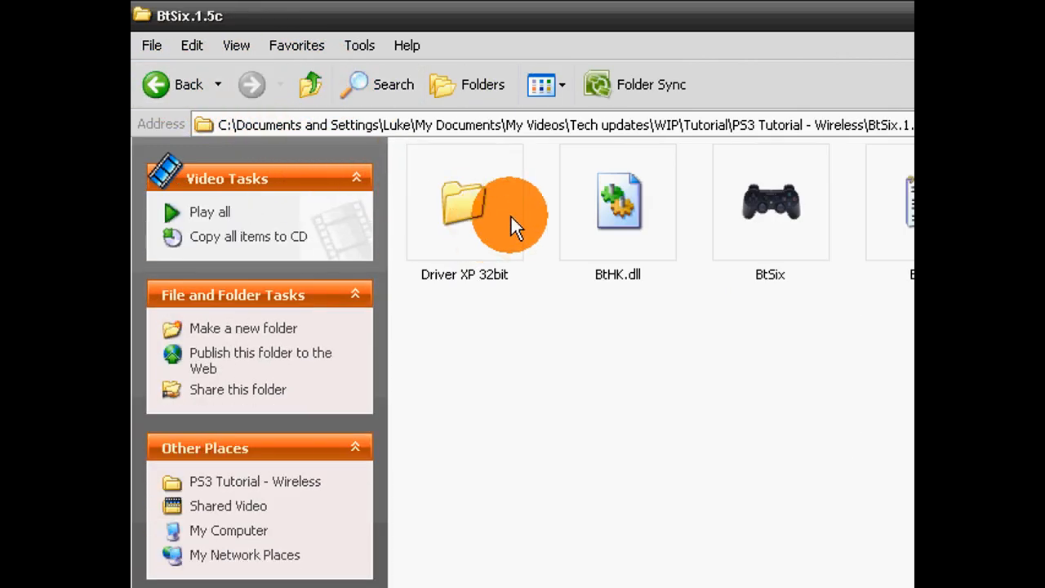
pyautogui.click(588, 229)
pyautogui.doubleClick(588, 227)
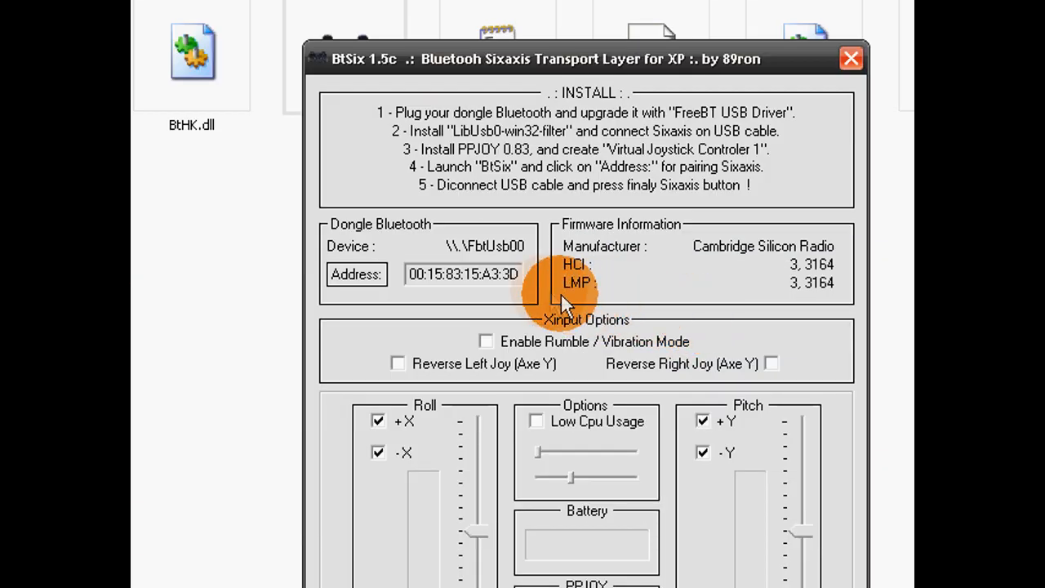
# Set the dongle address 00:15:83:15:A3:3D as the Sixaxis master
pyautogui.click(354, 274)
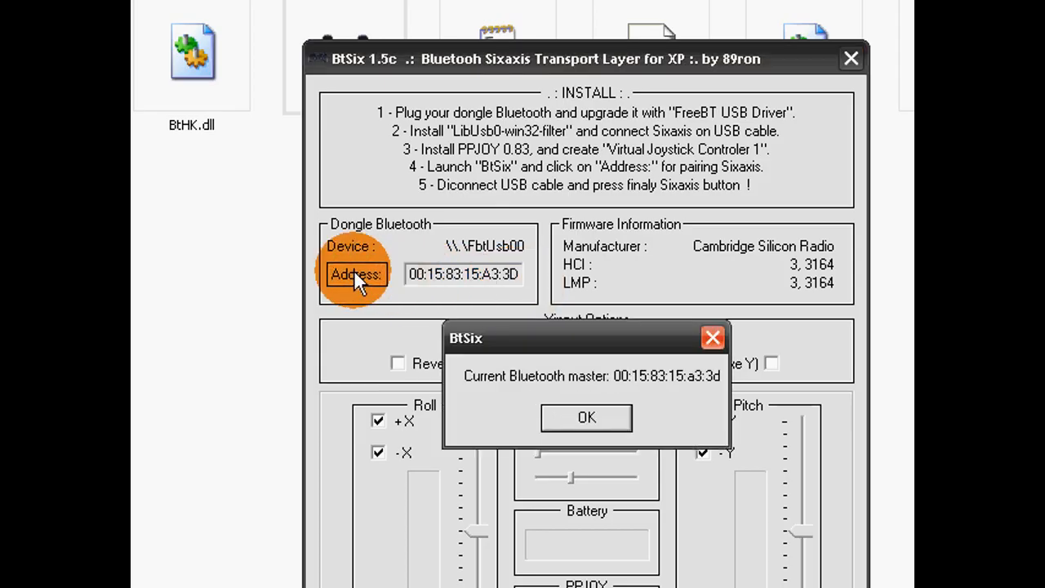
pyautogui.click(587, 420)
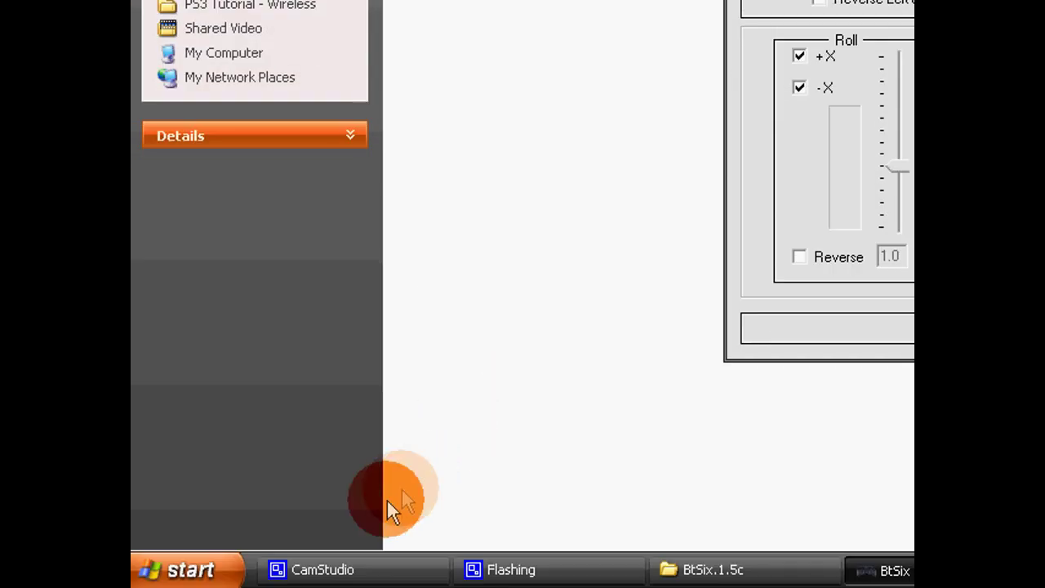
# Reach the Game Controllers settings from the Start menu via Control Panel
pyautogui.click(186, 571)
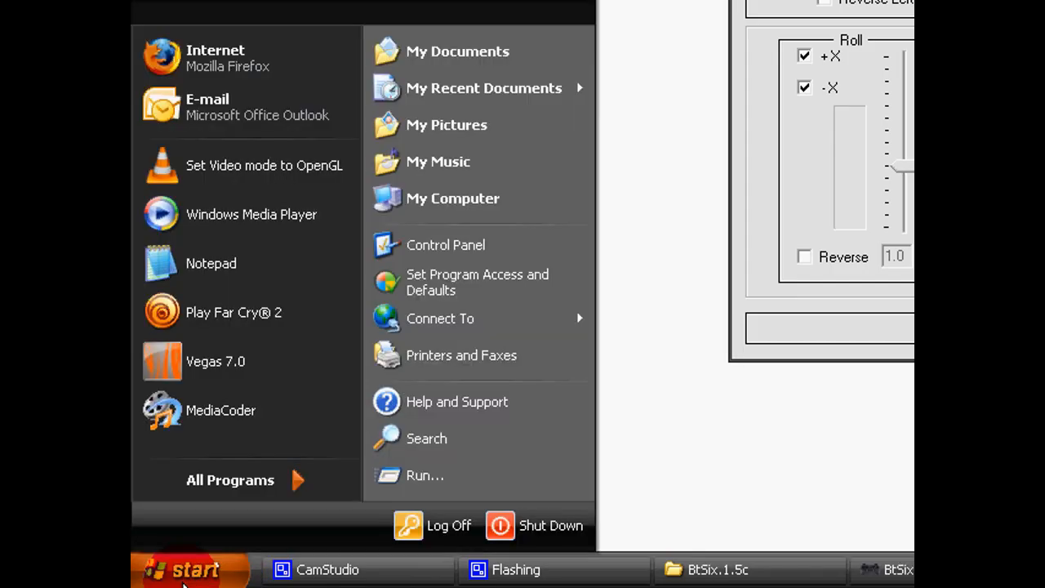
pyautogui.click(386, 243)
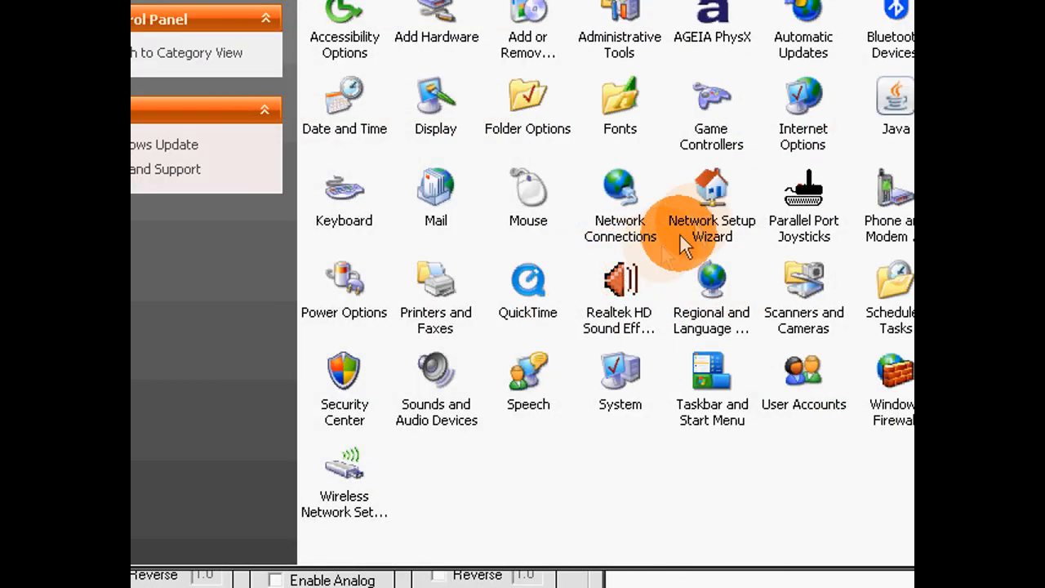
pyautogui.doubleClick(711, 119)
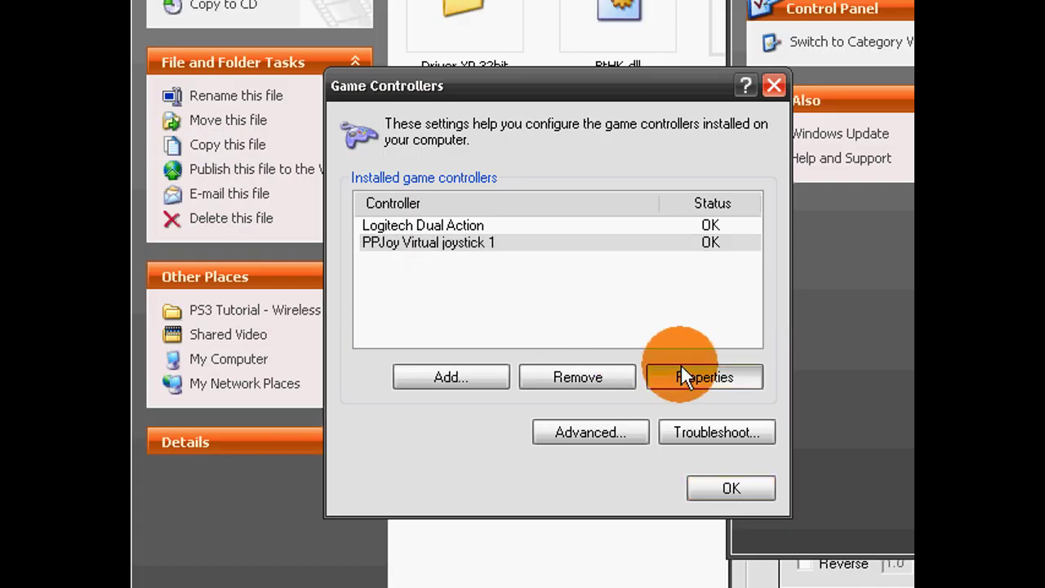
# View PPJoy Virtual joystick 1's test properties, then dismiss the properties and Game Controllers dialogs
pyautogui.click(704, 547)
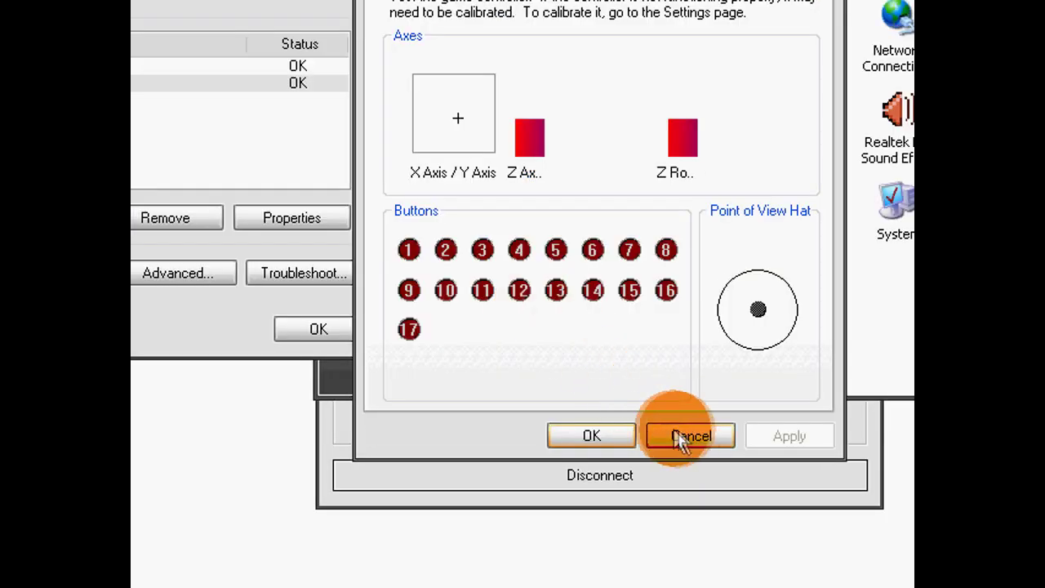
pyautogui.click(685, 434)
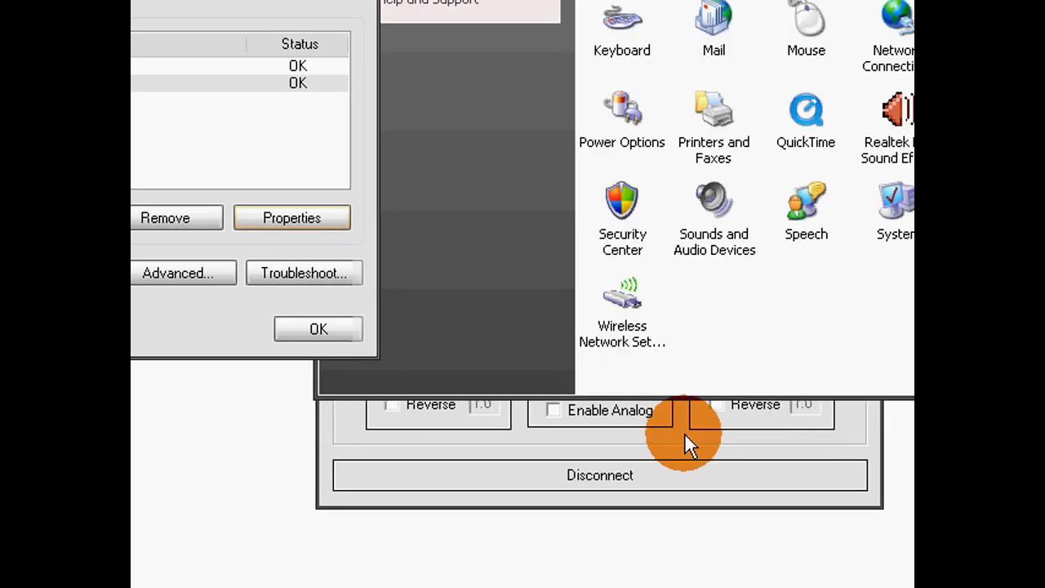
pyautogui.click(356, 330)
# In Parallel Port Joysticks, begin modifying PPJoy Virtual joystick 1's mapping (4 axes, 17 buttons, 1 POV hat)
pyautogui.doubleClick(581, 225)
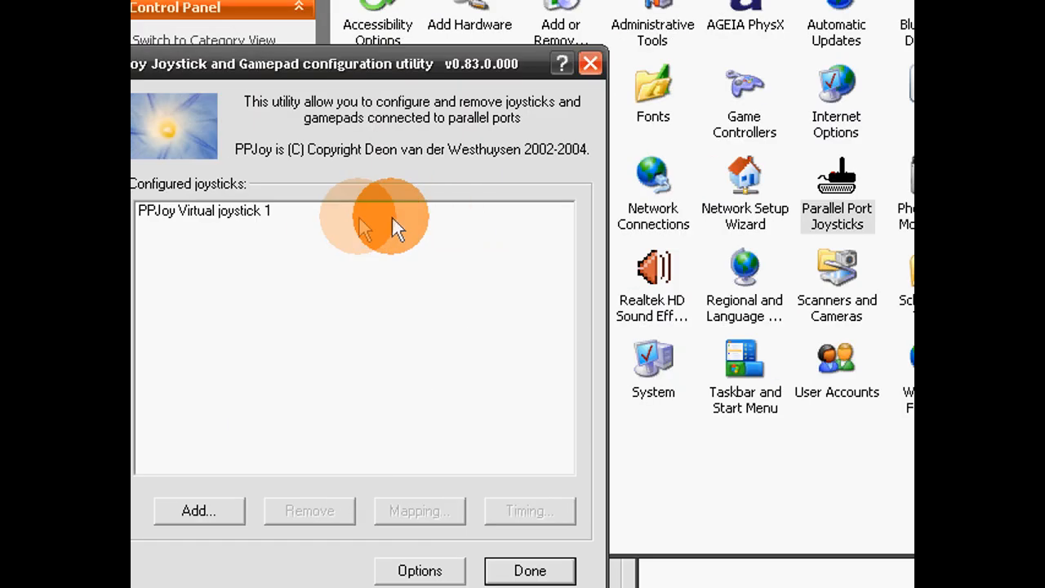
pyautogui.click(392, 216)
pyautogui.click(618, 360)
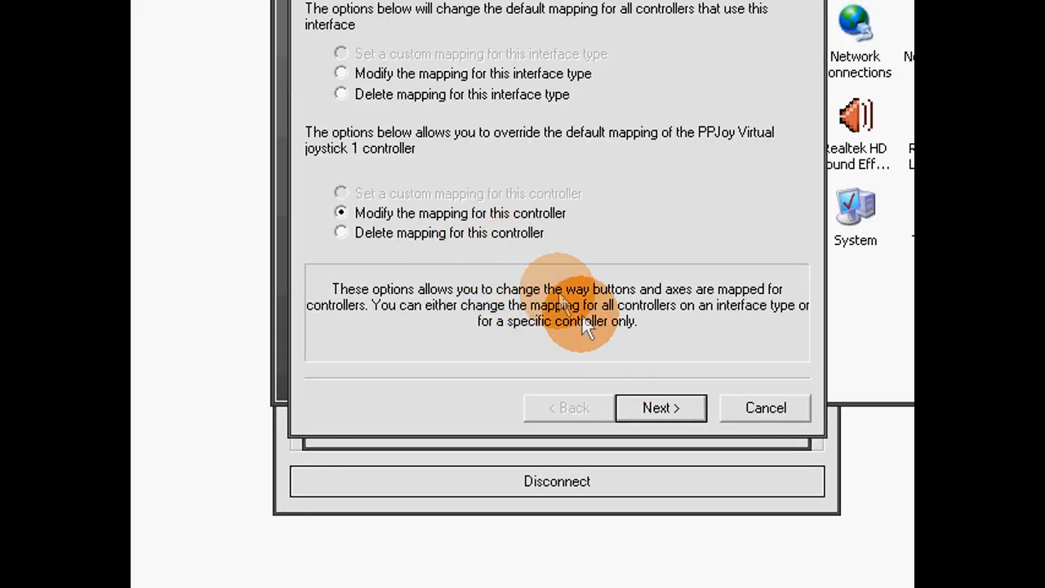
pyautogui.click(660, 407)
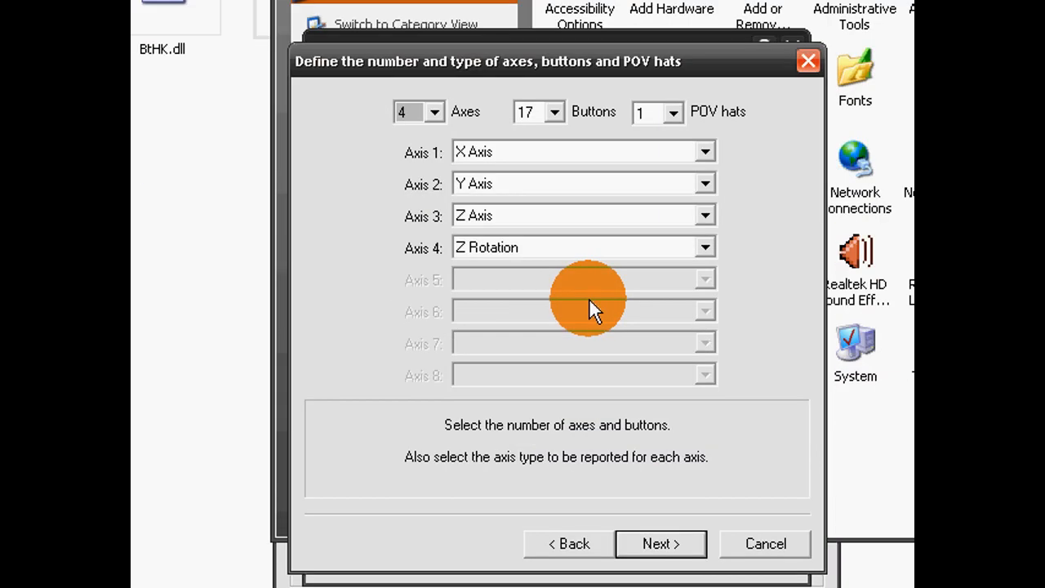